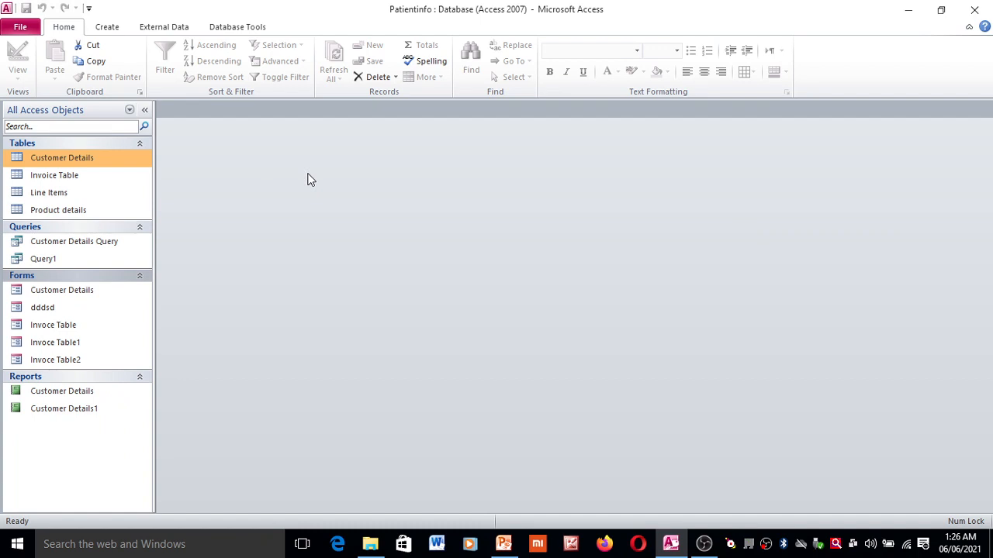
- Start a new query with the Simple Query Wizard
click(109, 29)
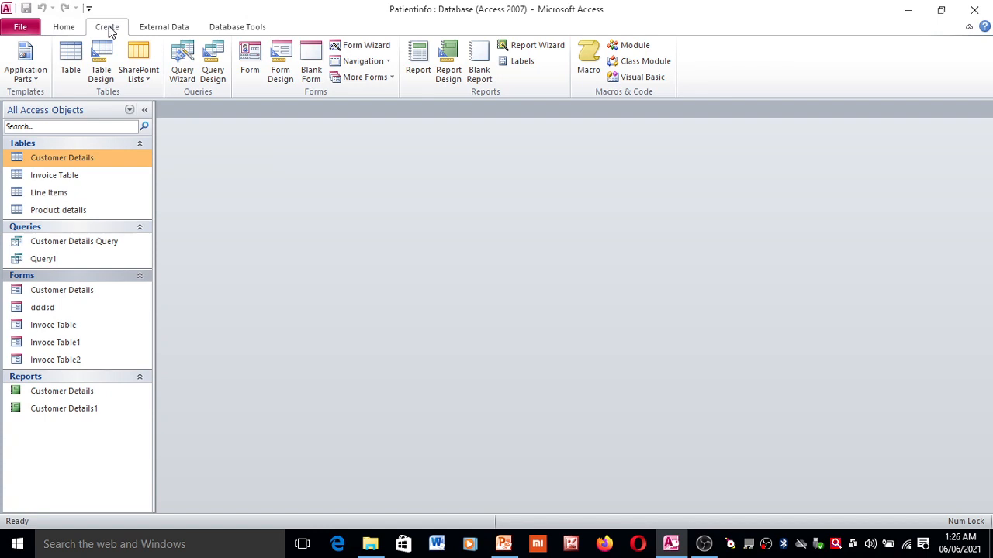
click(187, 61)
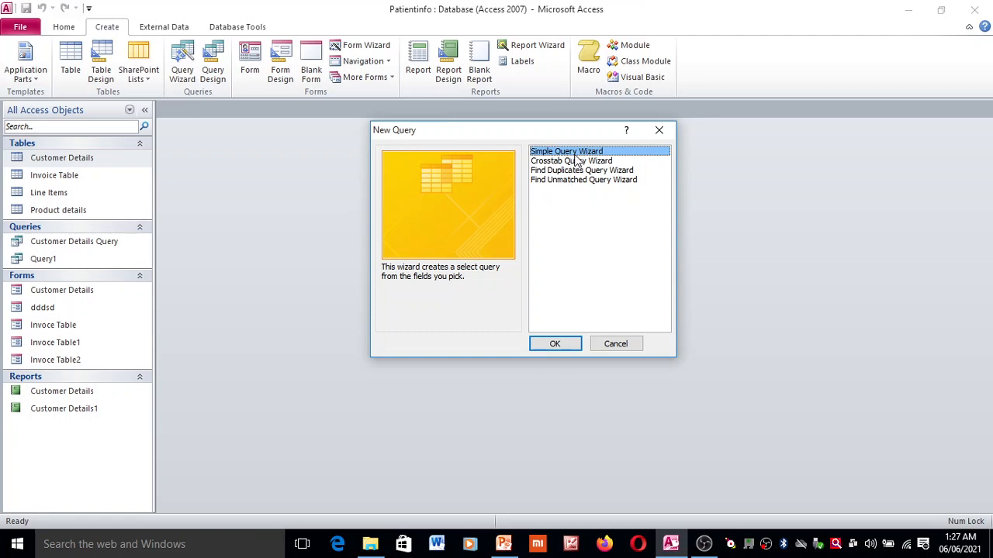
click(553, 345)
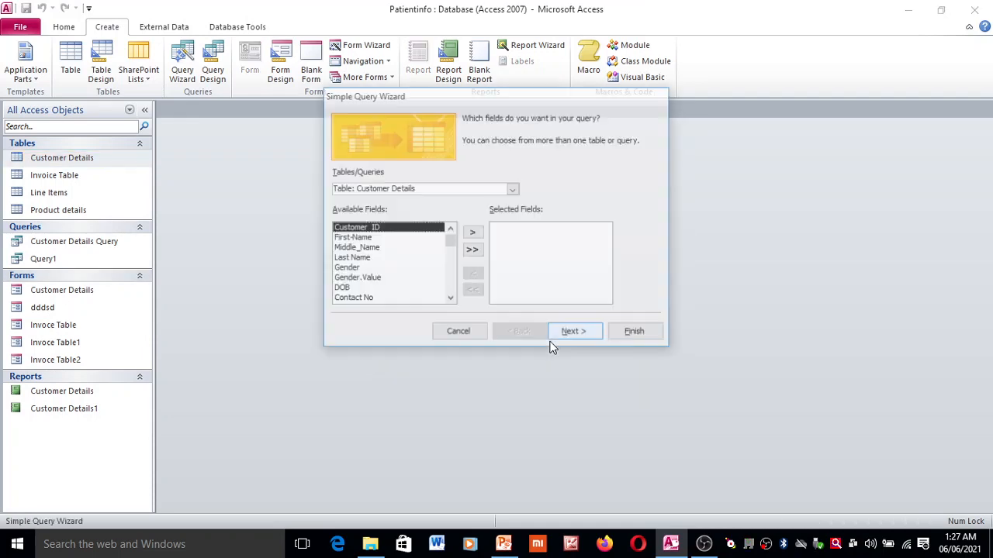
- Switch to the PowerPoint presentation and read the Step 4 and Step 5 slides on the Simple Query Wizard
click(505, 545)
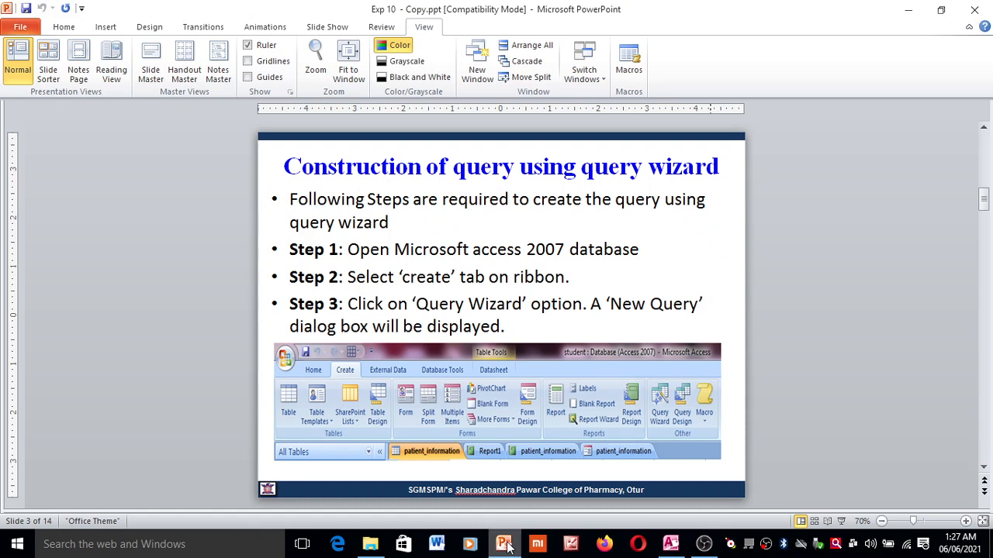
key(Page_Down)
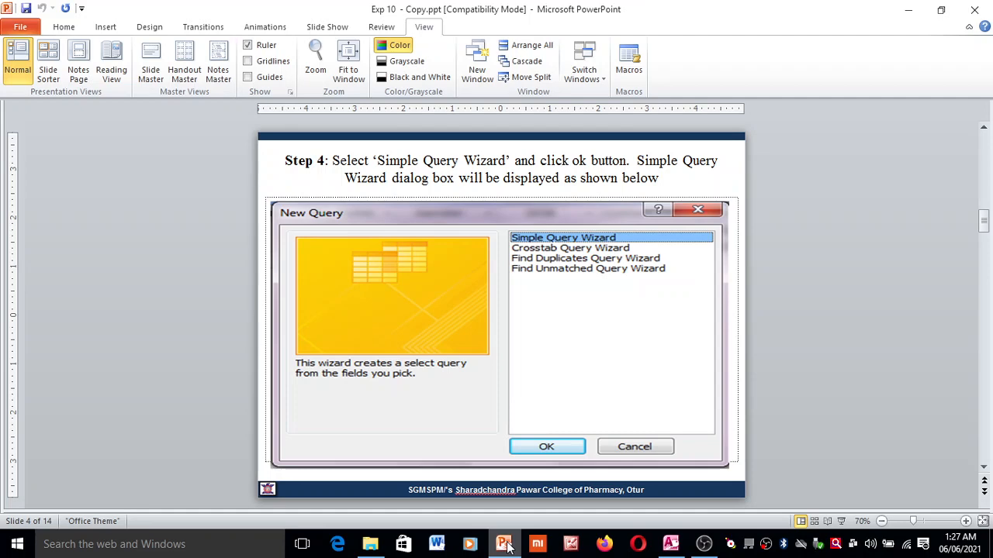
key(Page_Down)
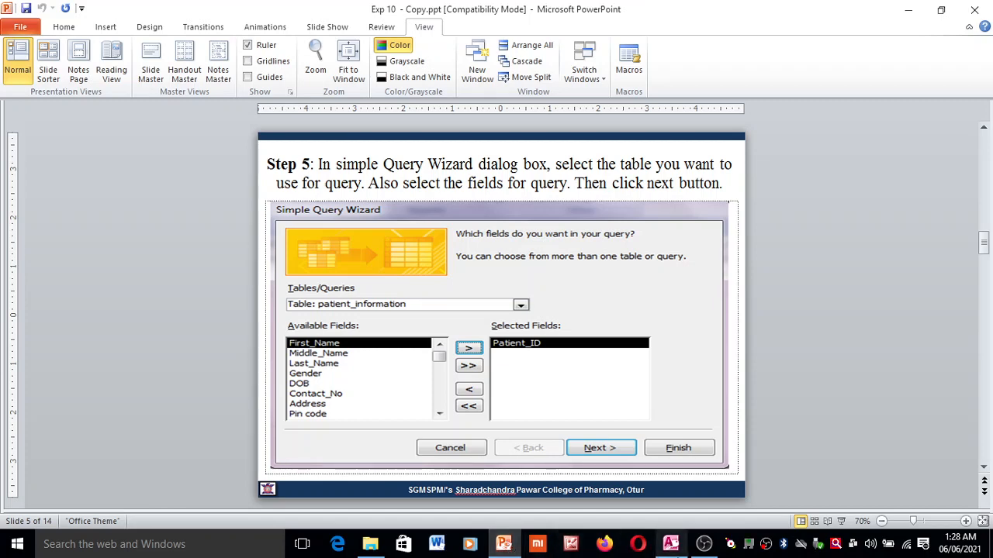
- Switch back to Access and choose the Customer Details table as the source for the query
click(671, 546)
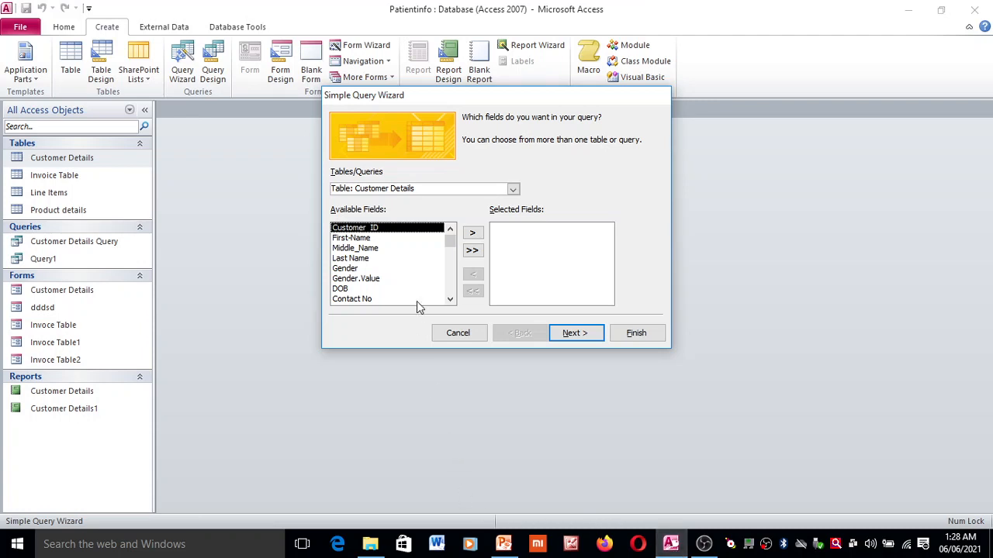
click(514, 190)
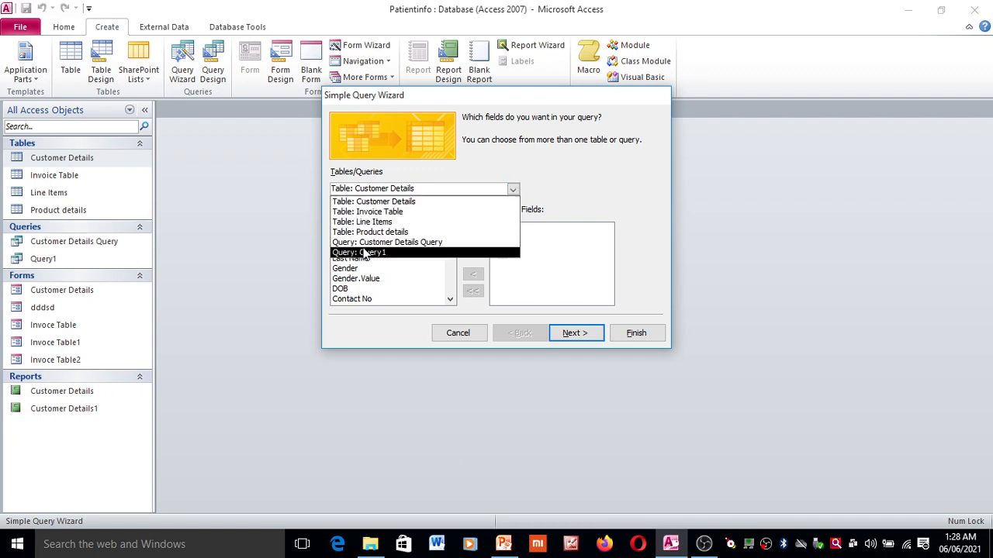
click(370, 203)
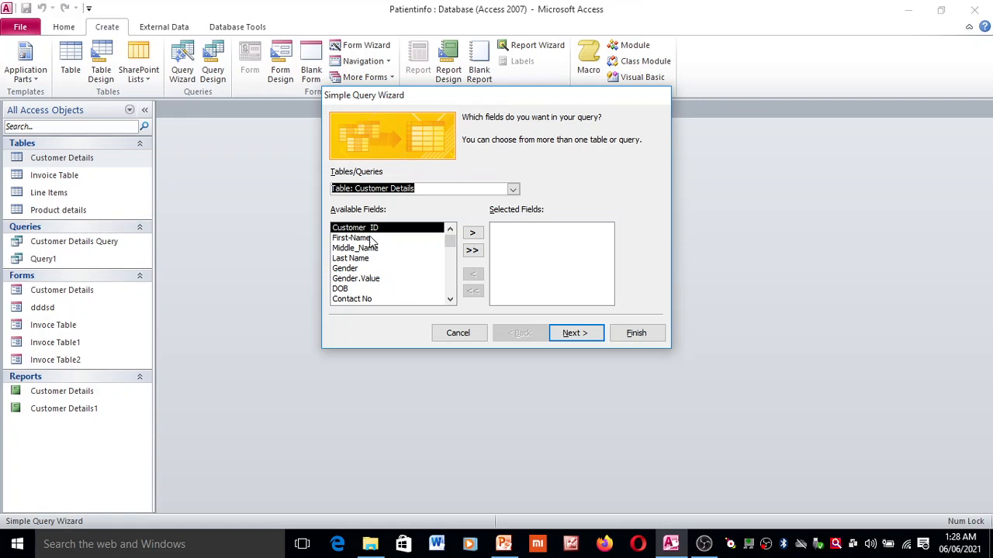
- Look through the list of available fields in the Customer Details table
click(450, 302)
click(450, 303)
click(450, 302)
click(450, 303)
click(450, 302)
click(449, 302)
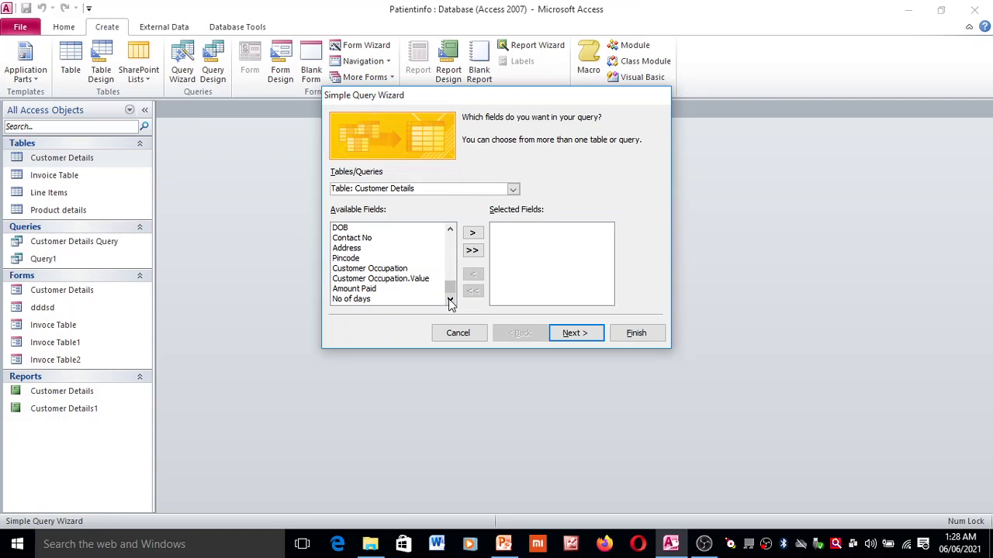
click(450, 230)
click(451, 230)
click(453, 232)
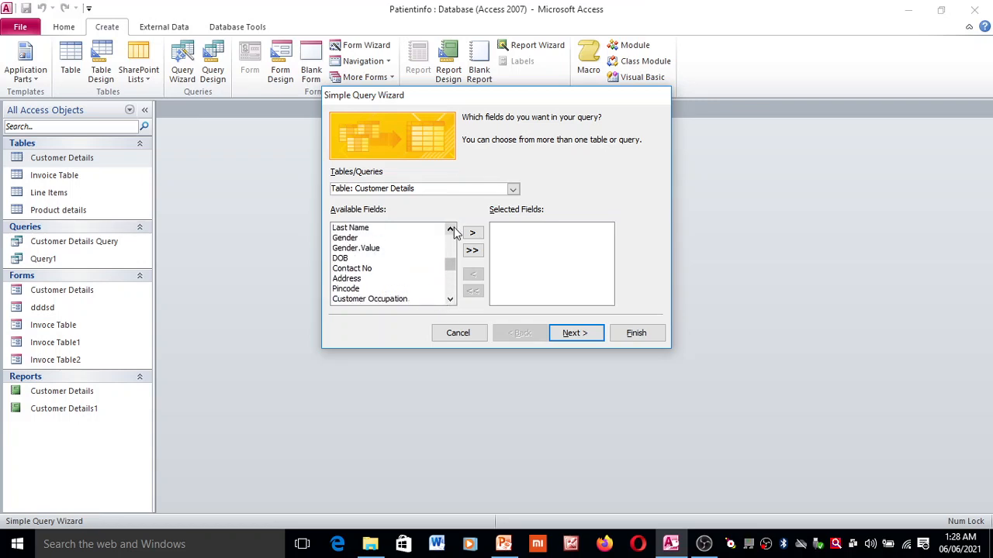
click(454, 231)
click(454, 232)
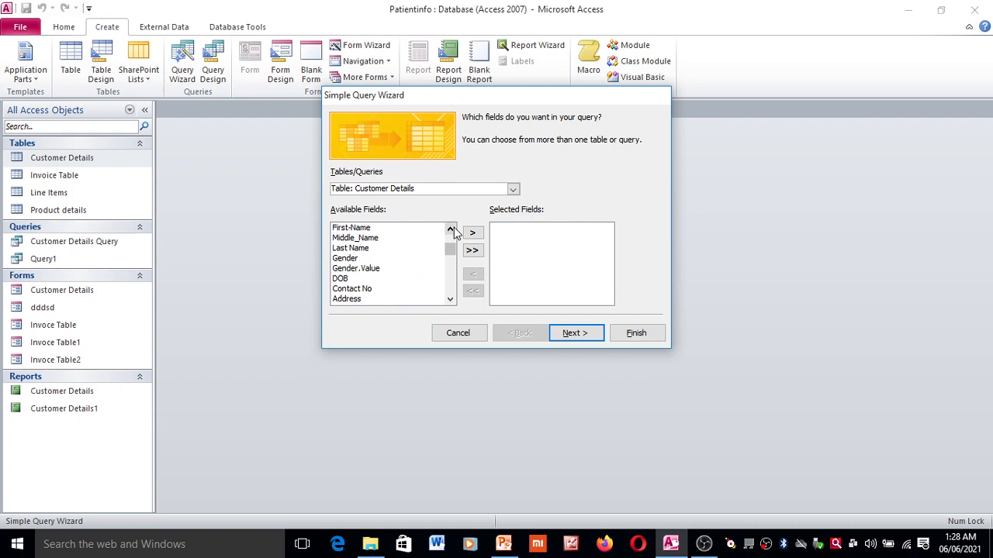
- Try adding all Customer Details fields to the query and removing them again, first singly and all together
click(473, 251)
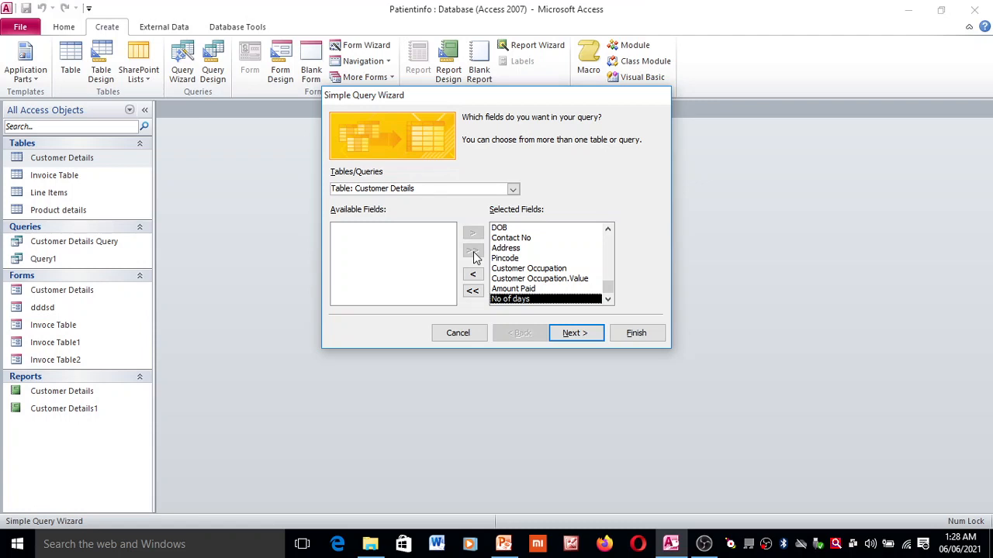
click(473, 276)
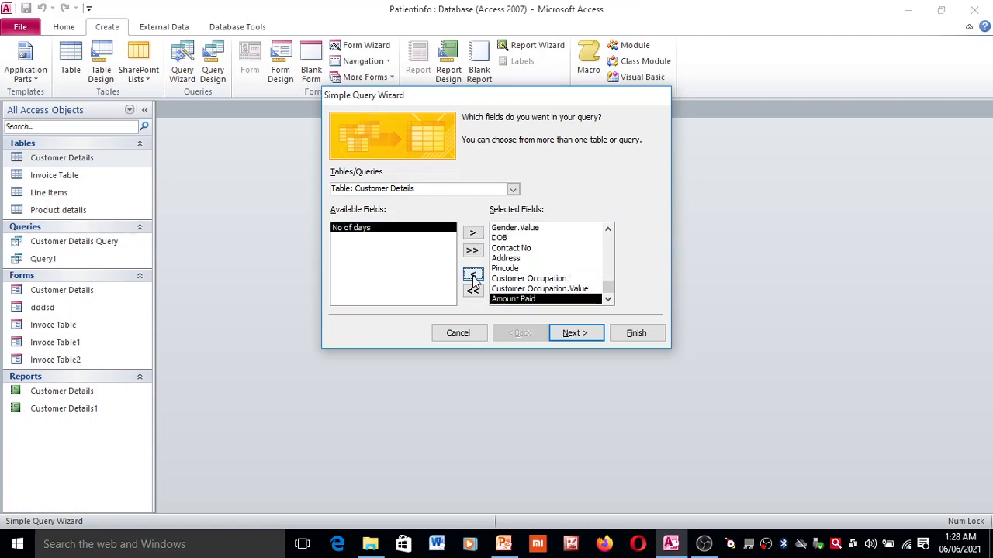
click(472, 291)
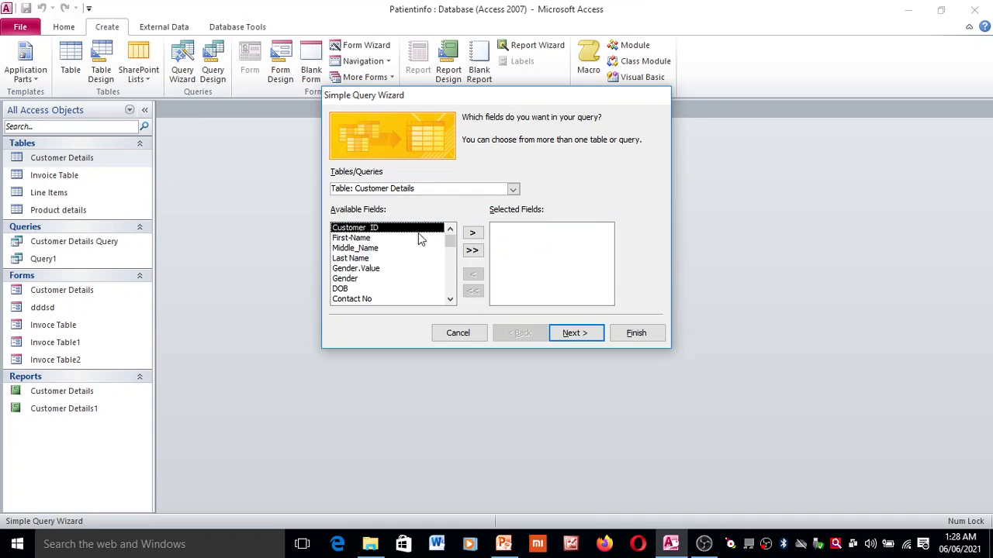
- Add the Customer ID, Last Name, Amount Paid and No of days fields to the query
click(472, 234)
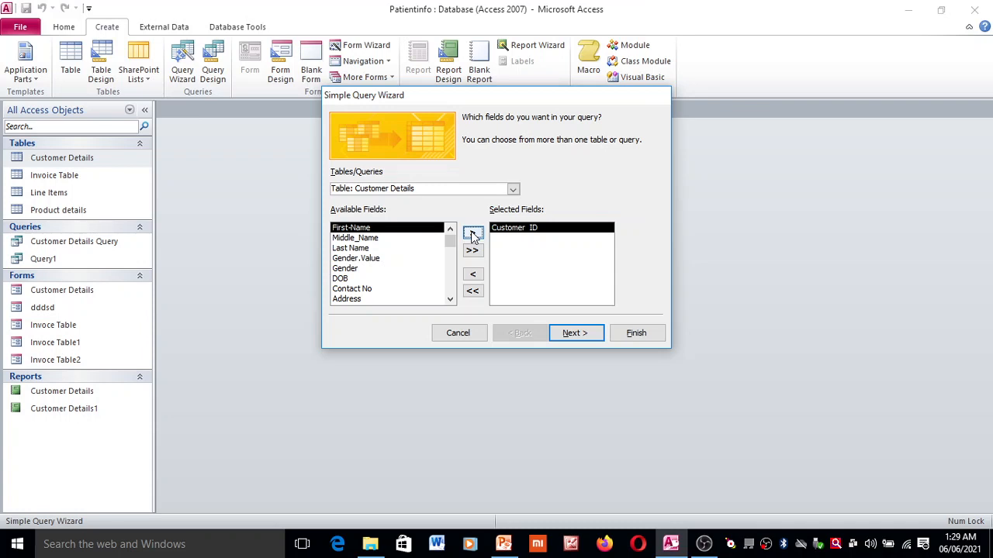
click(362, 250)
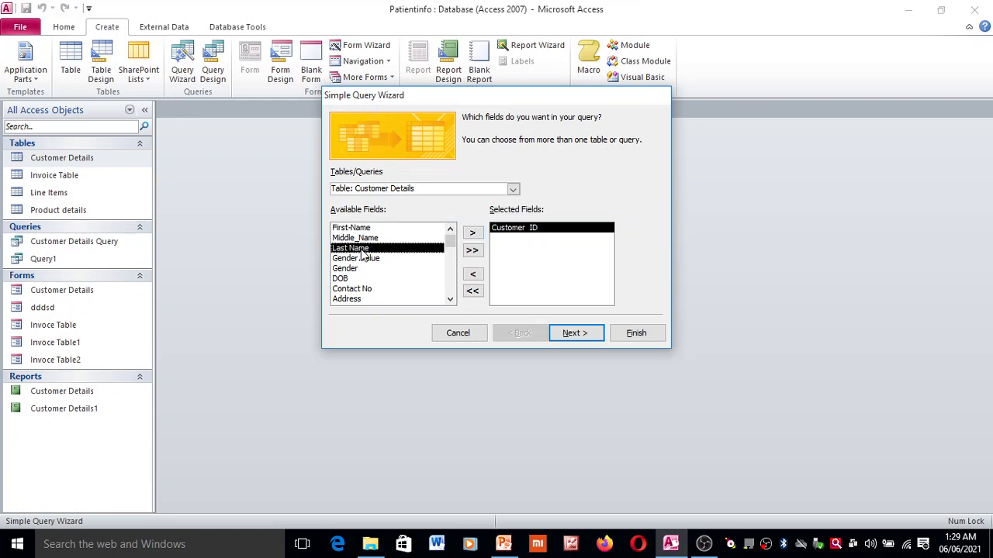
click(473, 235)
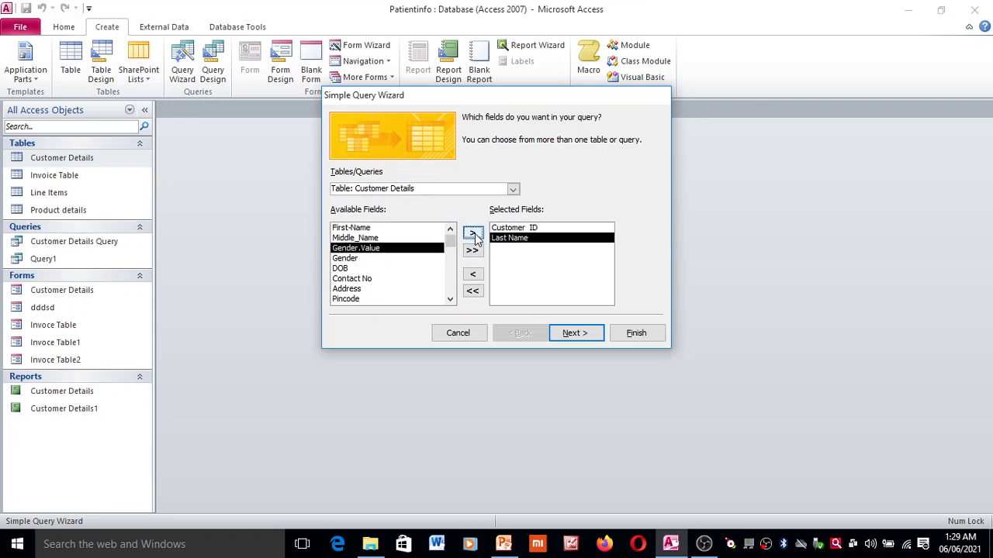
double_click(450, 299)
double_click(450, 299)
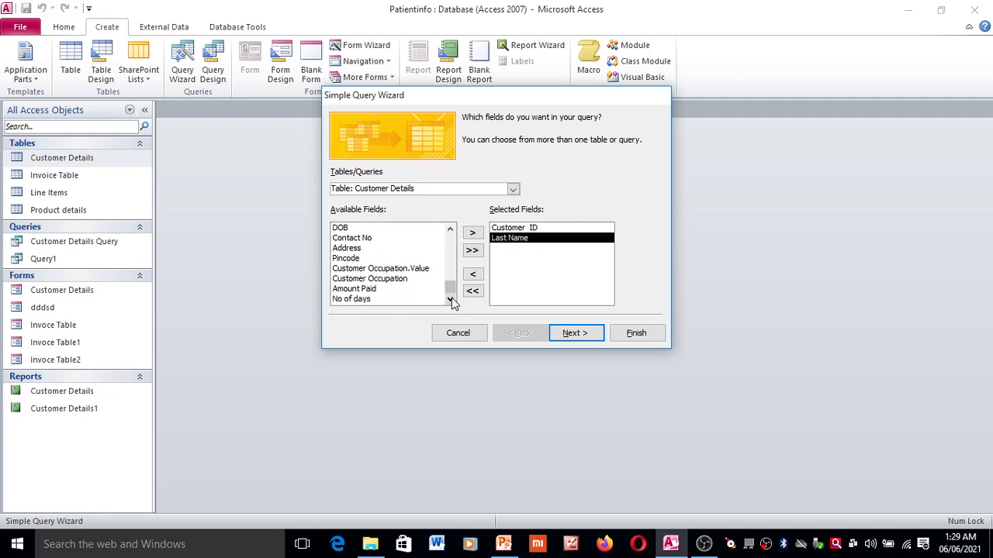
click(363, 289)
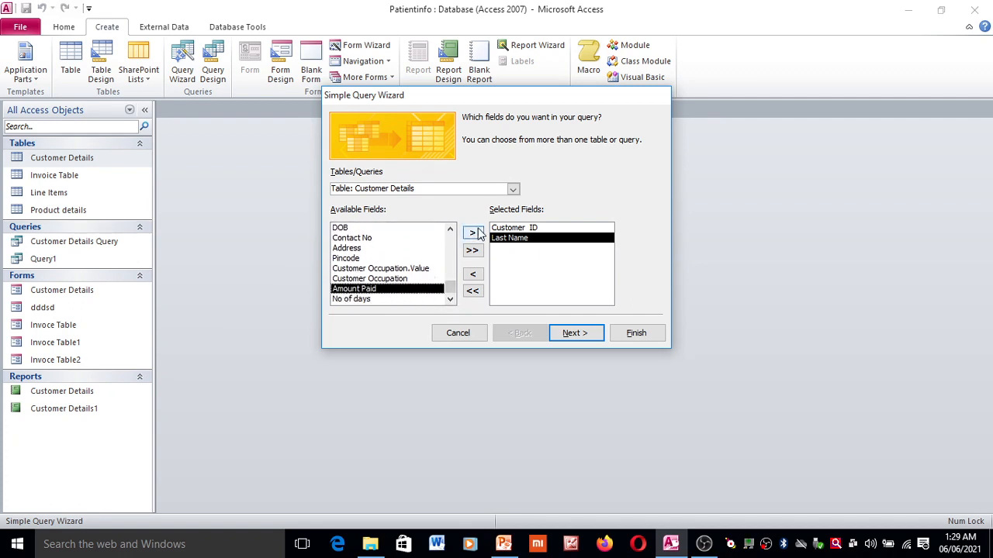
click(473, 232)
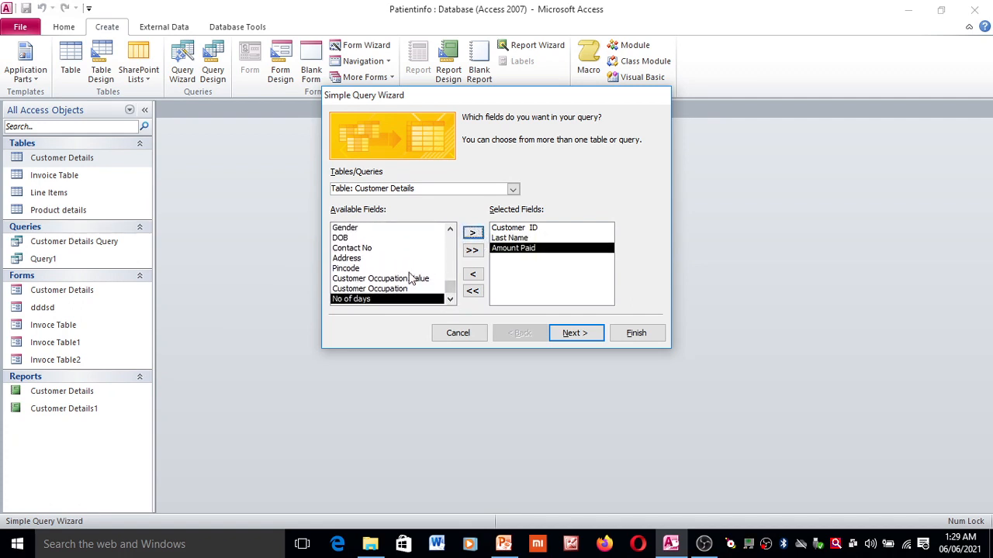
click(473, 235)
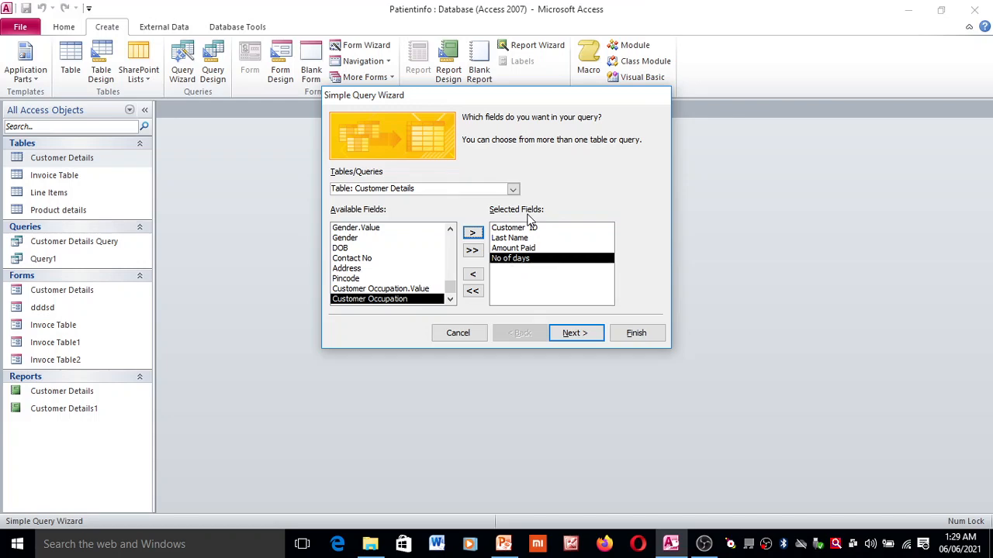
- Read the Step 6 slide on titling and finishing the query in PowerPoint, and return to Access
click(504, 546)
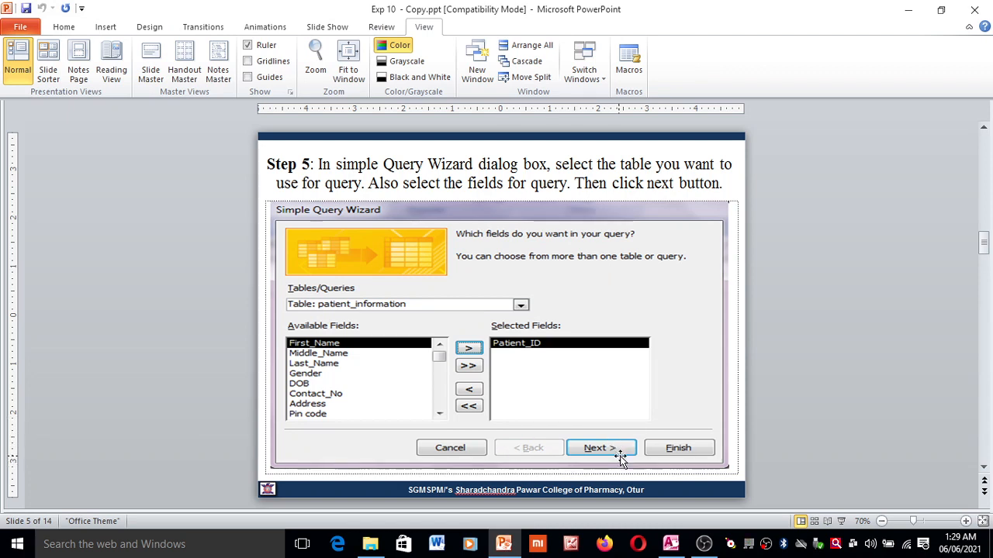
scroll(620, 459, down, 2)
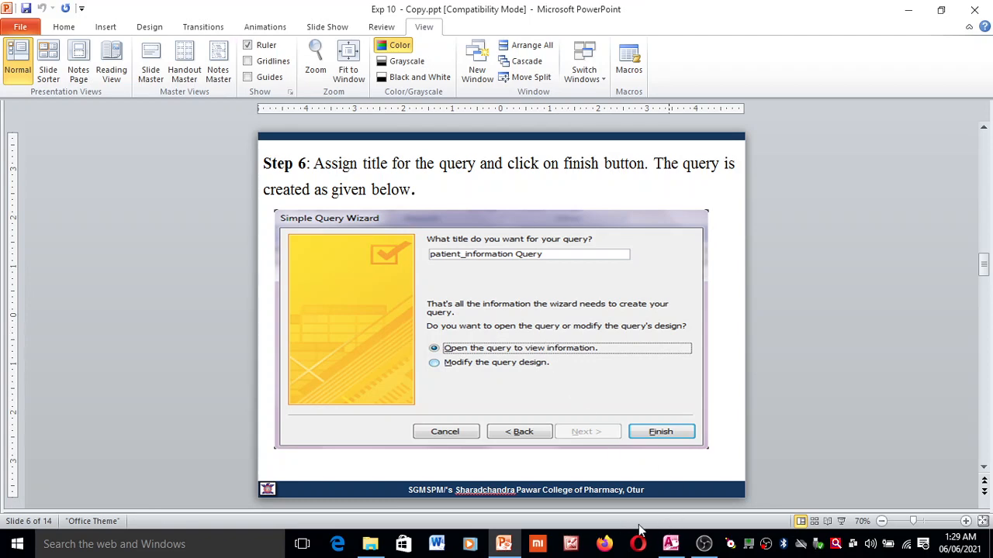
click(671, 543)
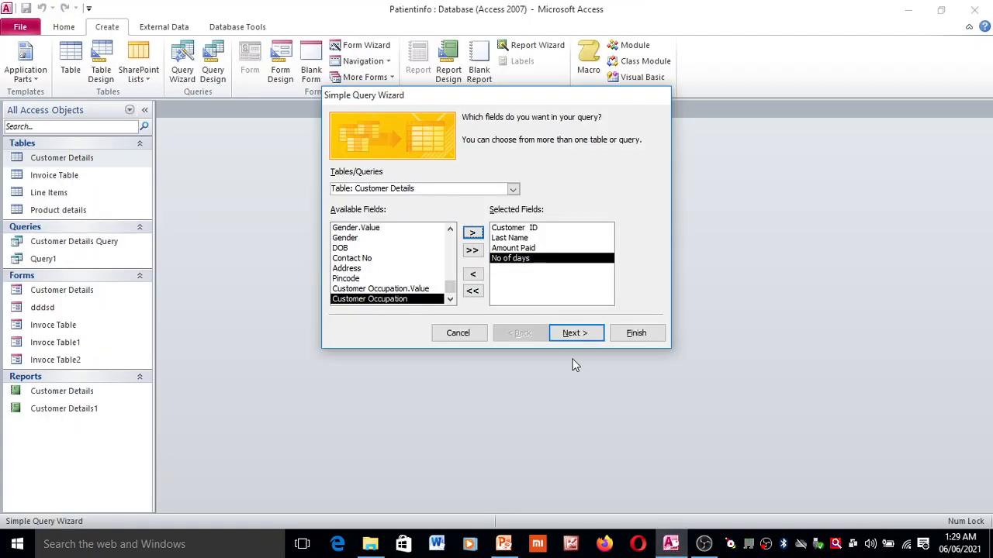
- Advance to the query type choice, look at the summary options without setting any, and select Detail
click(576, 333)
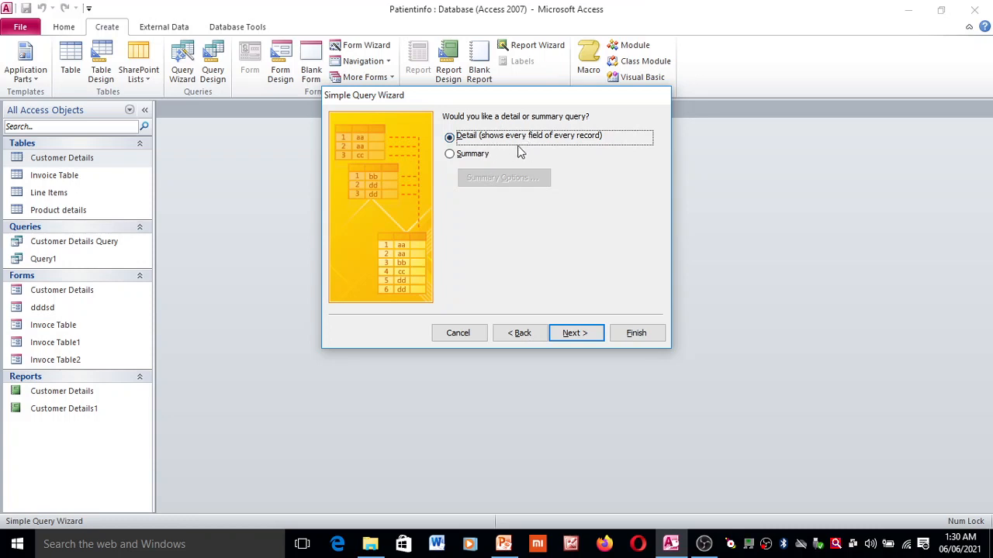
click(457, 157)
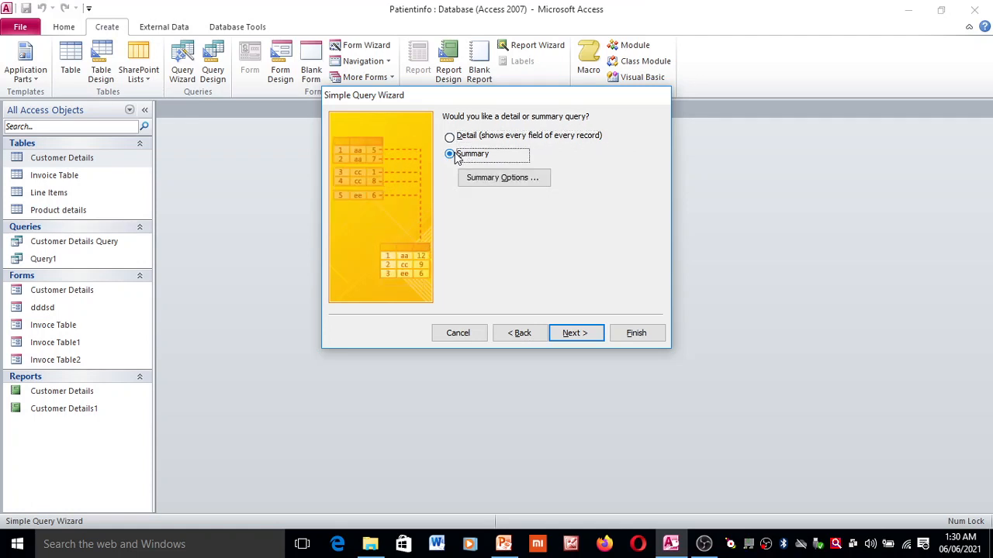
click(487, 179)
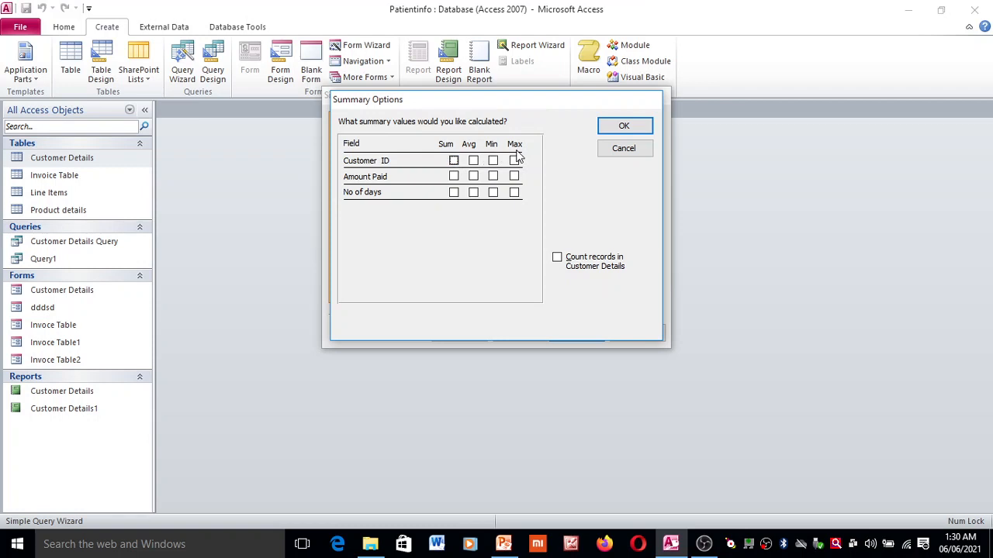
click(629, 152)
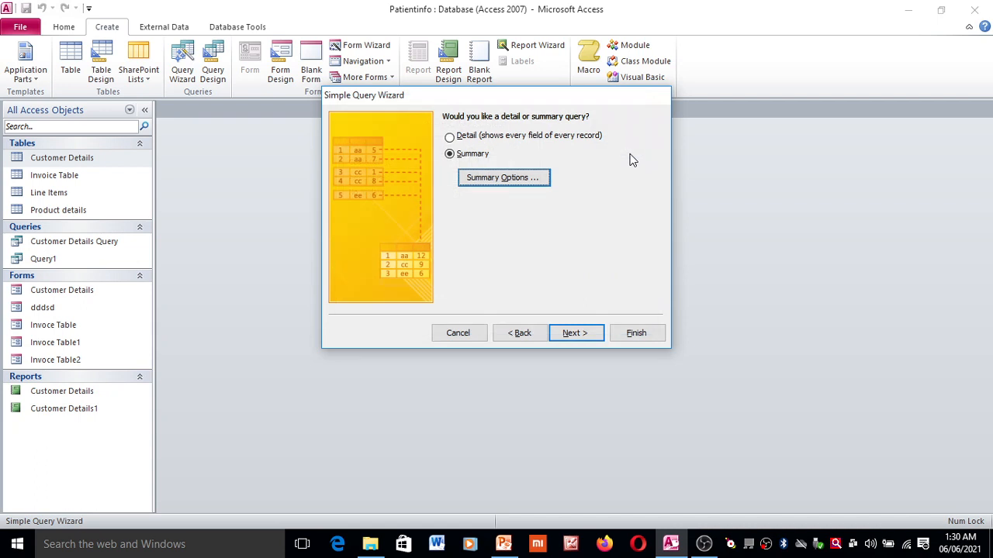
click(450, 138)
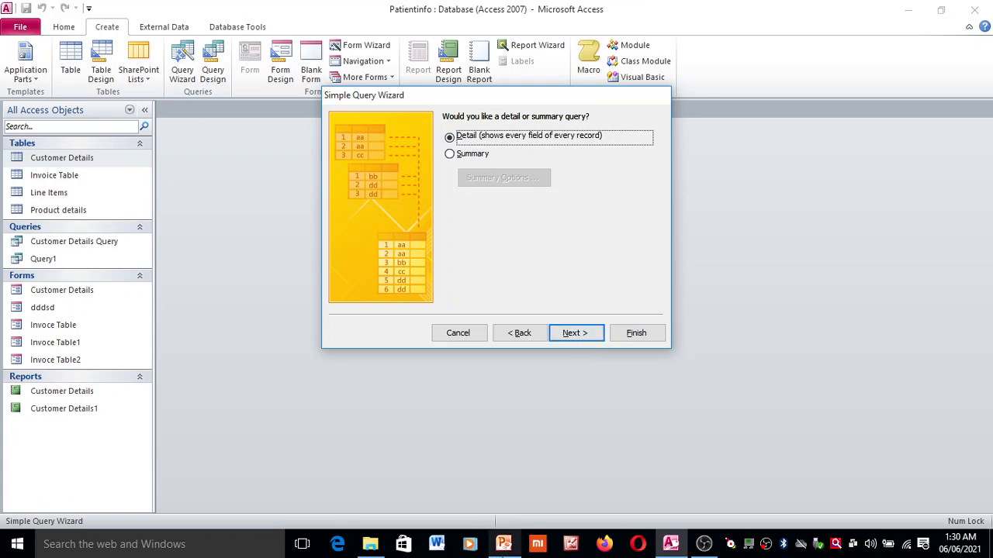
- Check the slide showing the finished query in PowerPoint and return to the wizard in Access
click(502, 554)
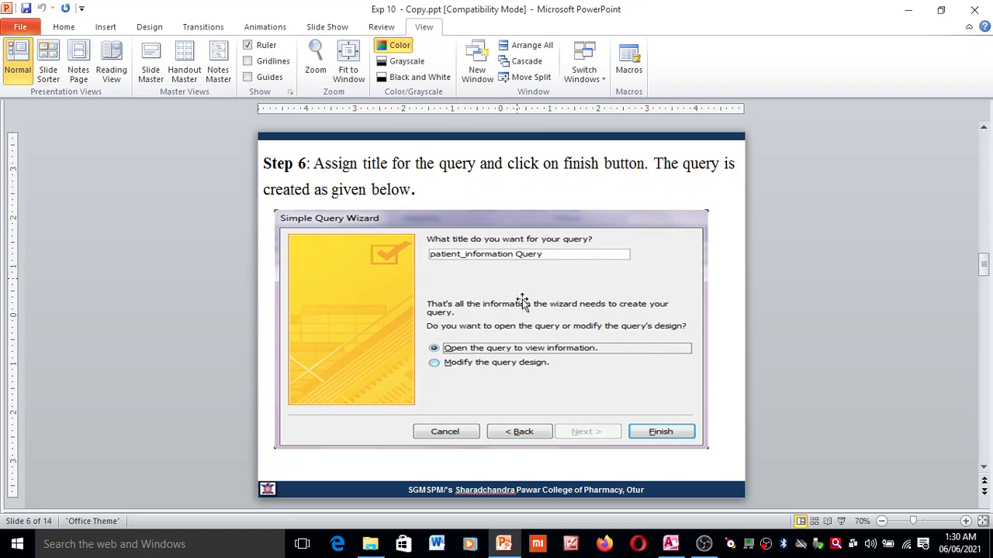
scroll(576, 483, down, 1)
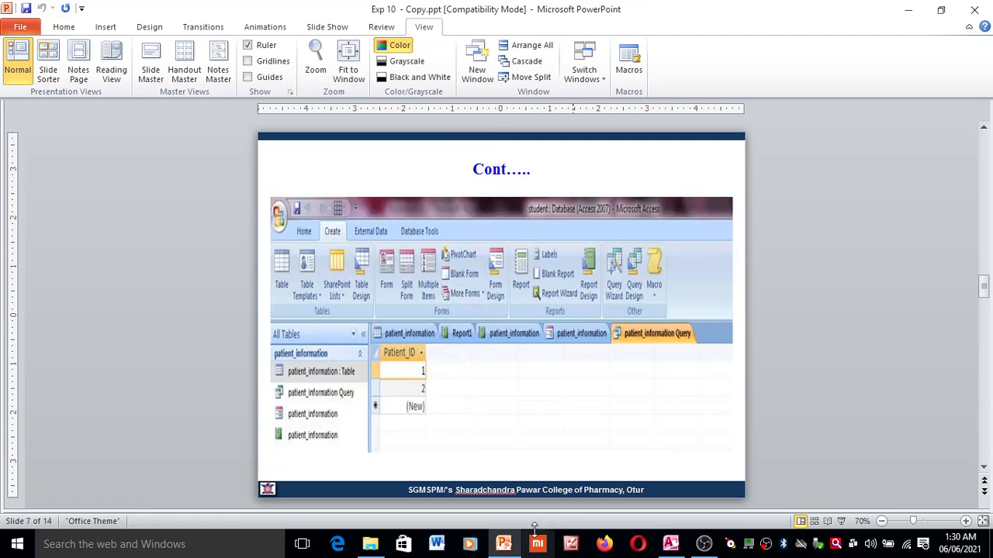
click(670, 543)
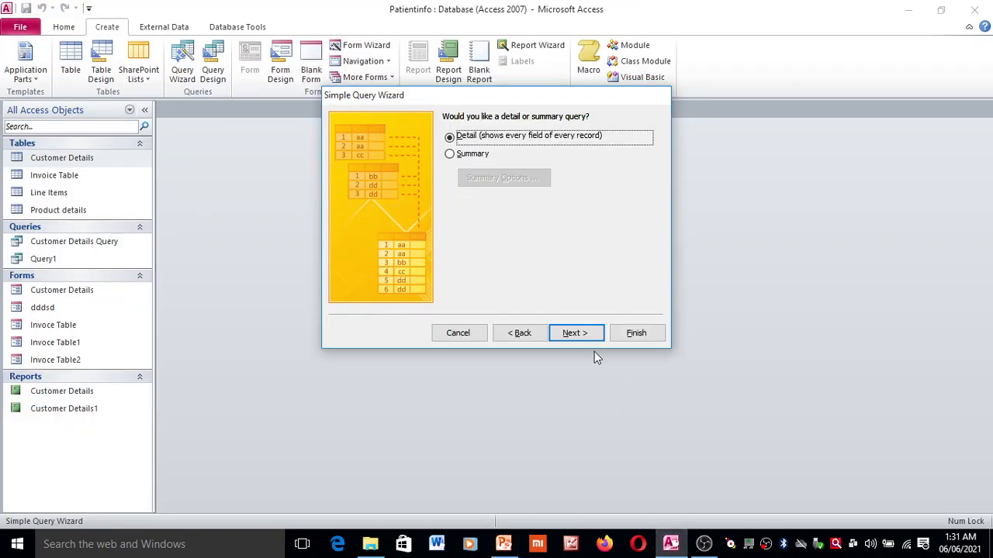
- Finish the wizard with the title Customer Details Query1, choosing to open the query to view information
click(575, 337)
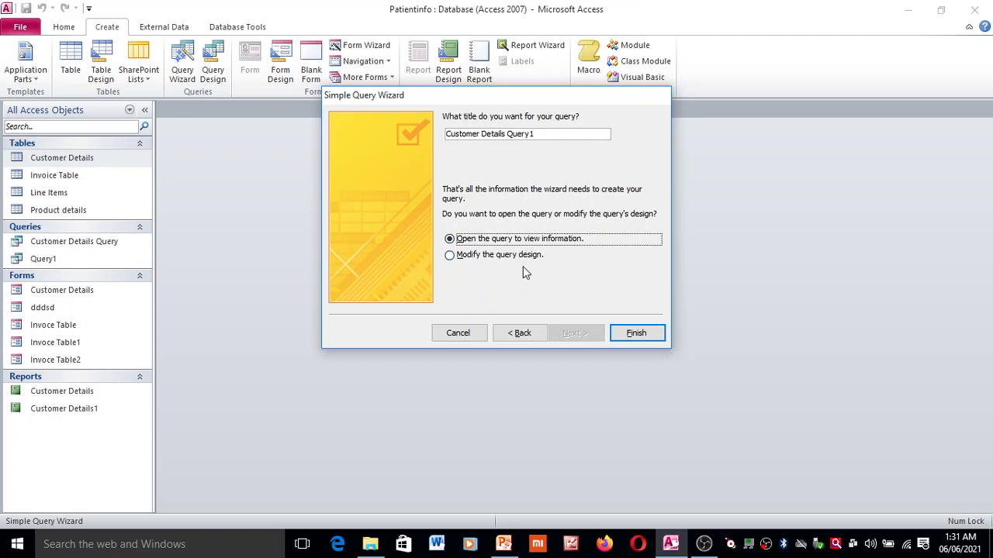
click(450, 256)
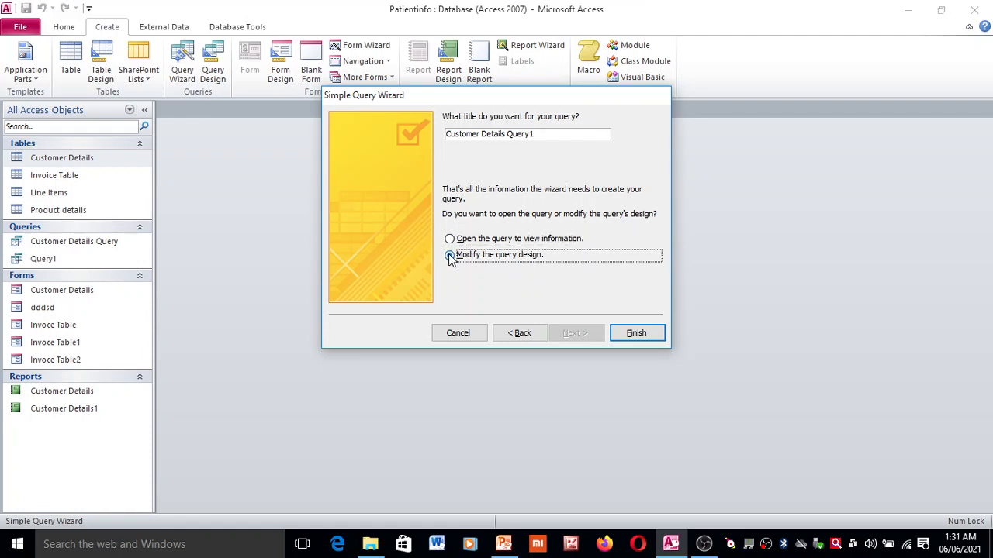
click(450, 240)
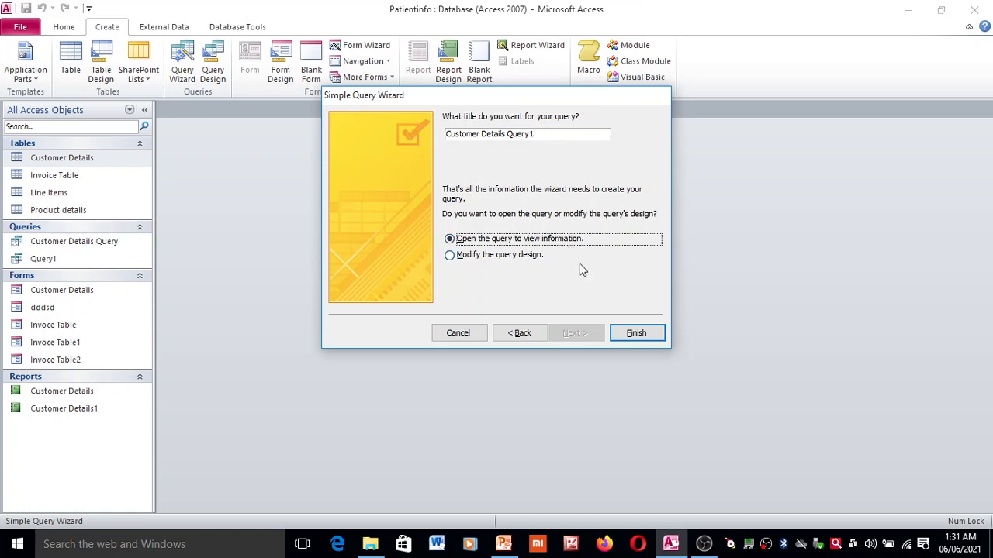
click(636, 334)
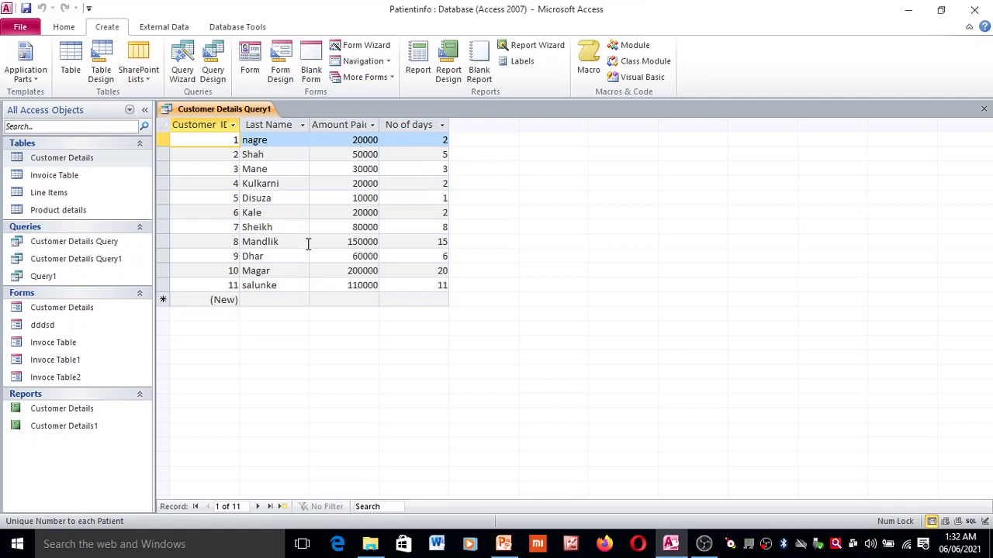
- Read the slide on constructing a query using Design view in PowerPoint, and start a new design-view query in Access
click(502, 545)
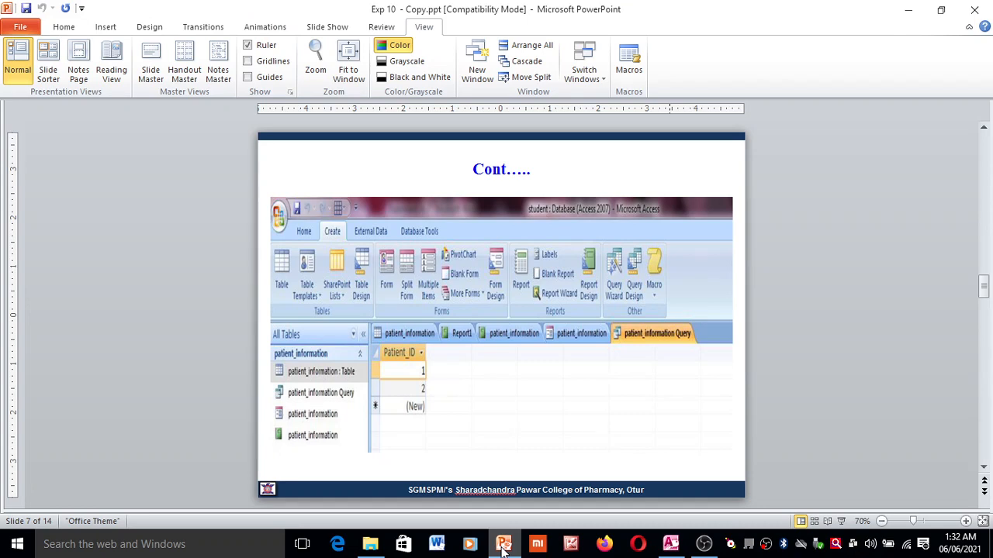
key(Page_Down)
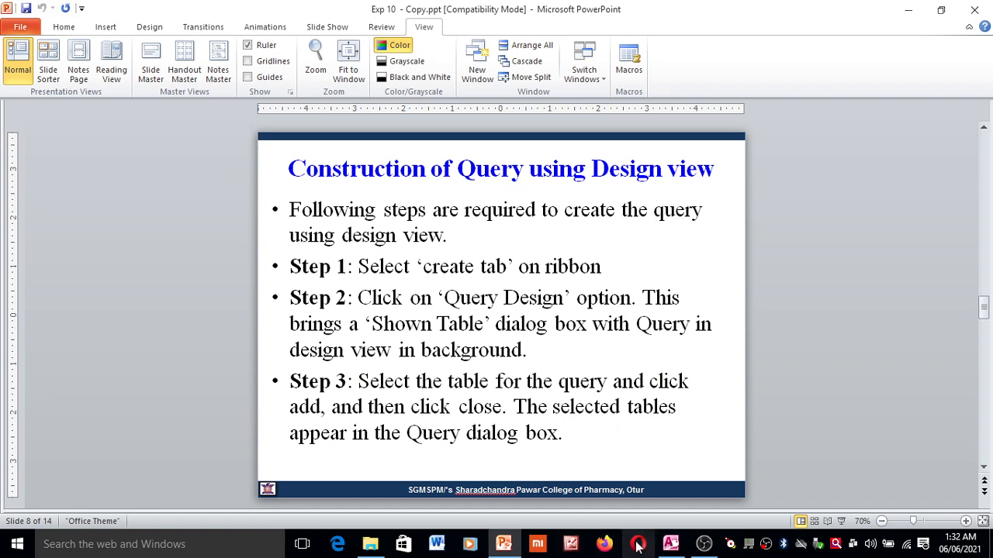
click(670, 543)
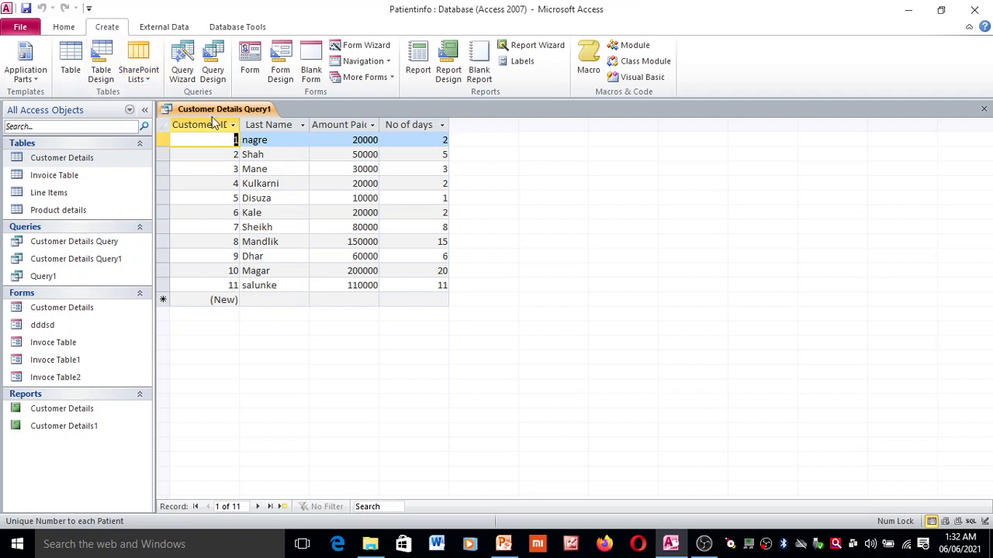
click(214, 62)
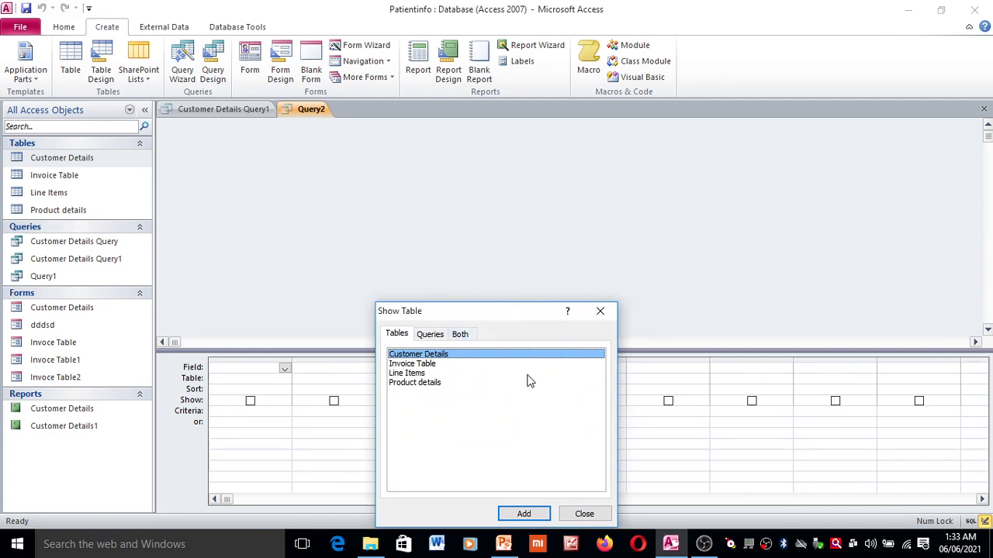
- Read the Show Table and Step 4 slides on choosing tables and fields in PowerPoint, and return to Access
click(503, 547)
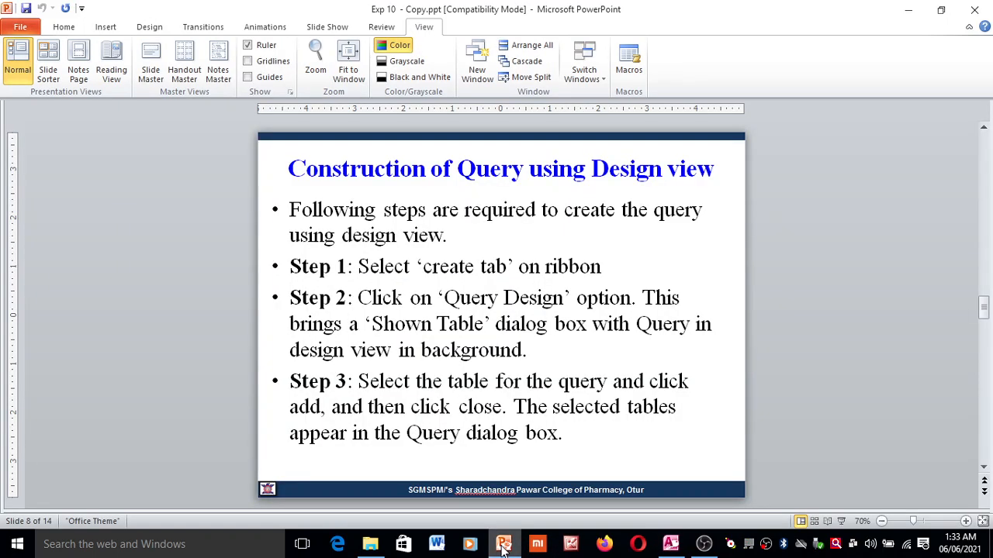
key(Page_Down)
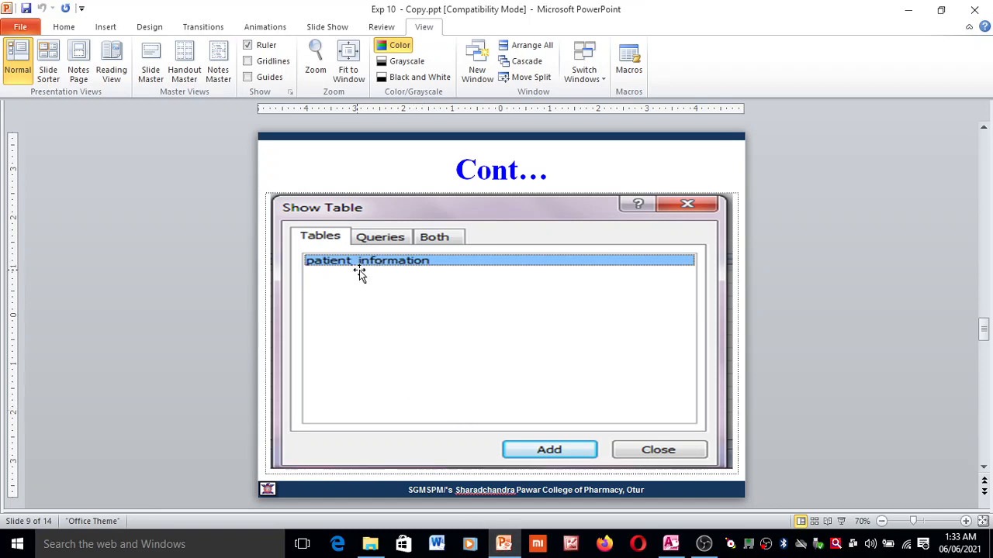
key(Page_Down)
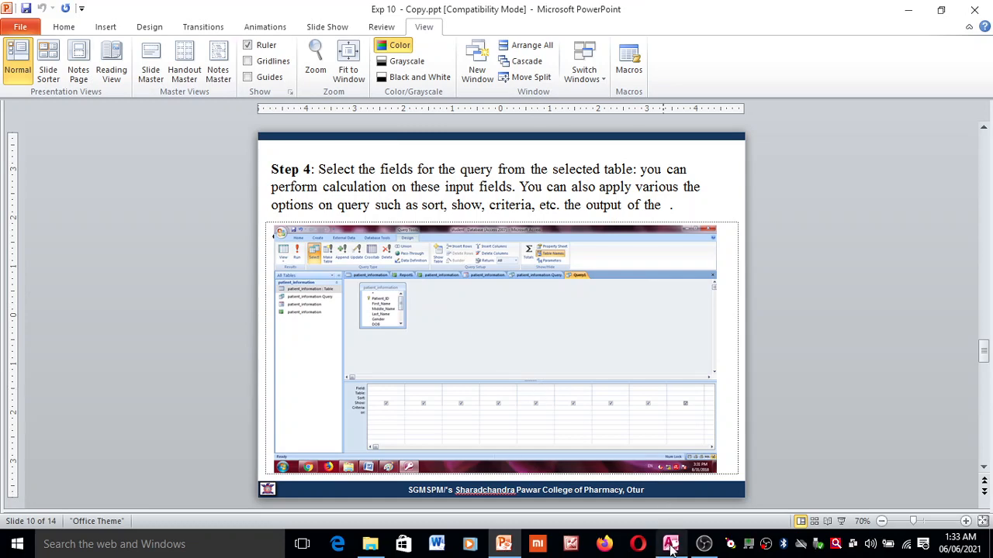
mouse_move(672, 547)
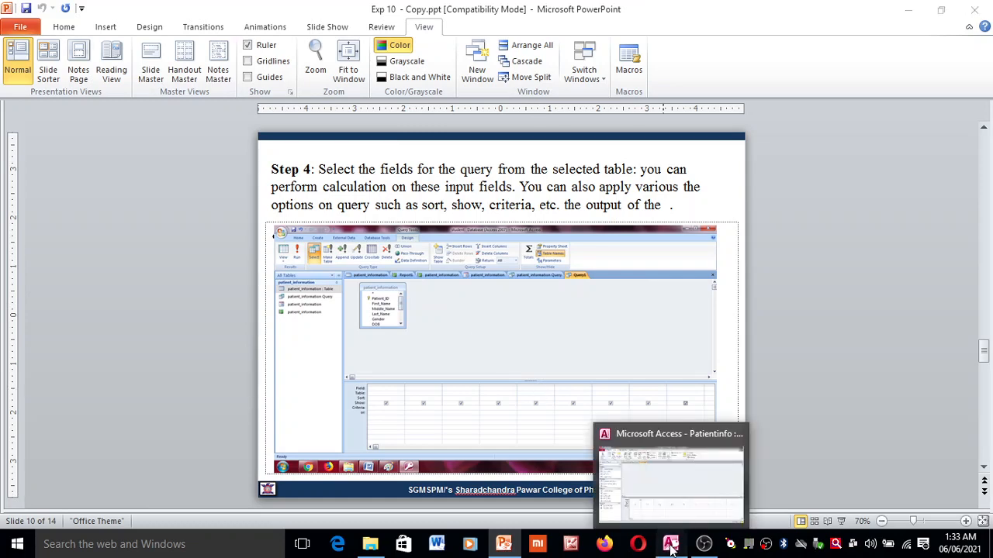
click(671, 547)
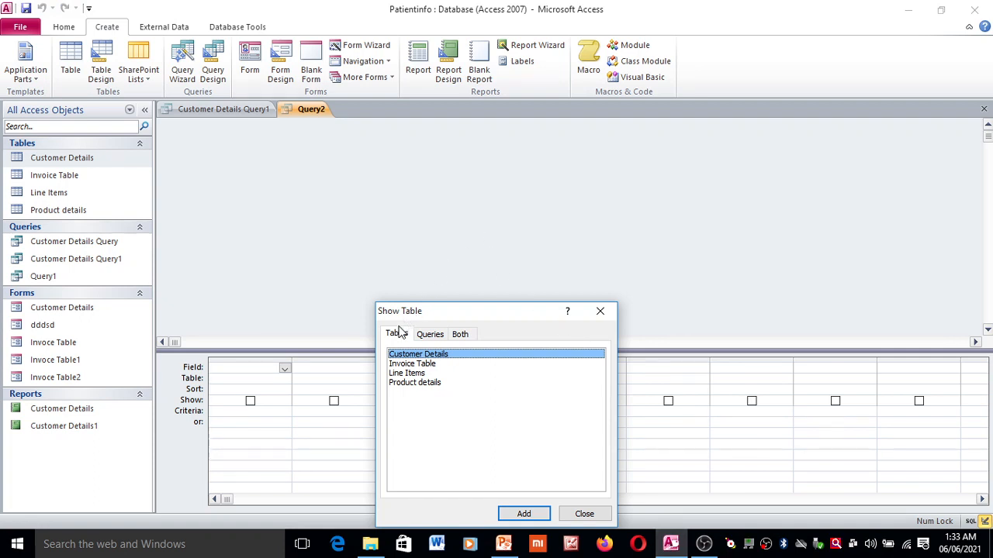
- Add the Customer Details table to the new query from the combined list of tables and queries, and close Show Table
click(461, 336)
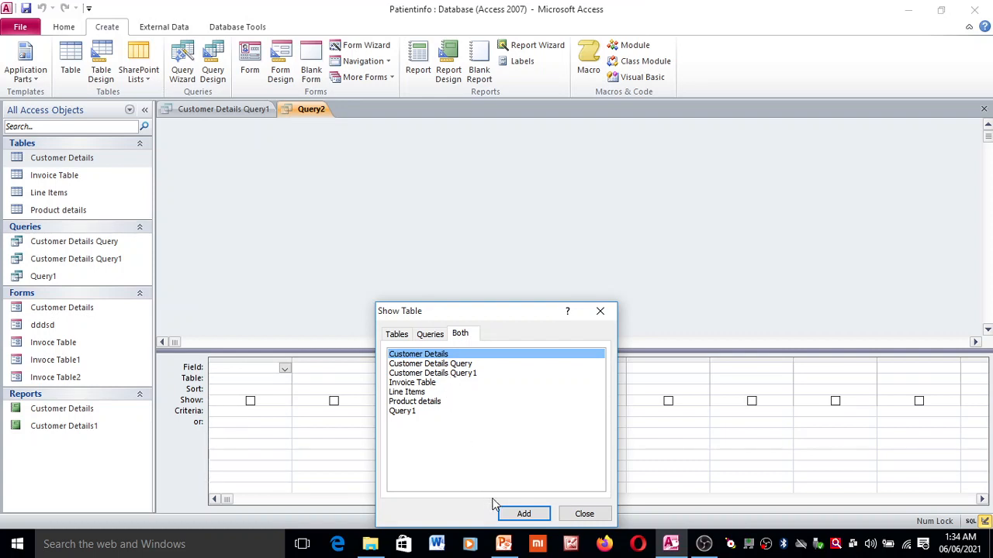
click(525, 516)
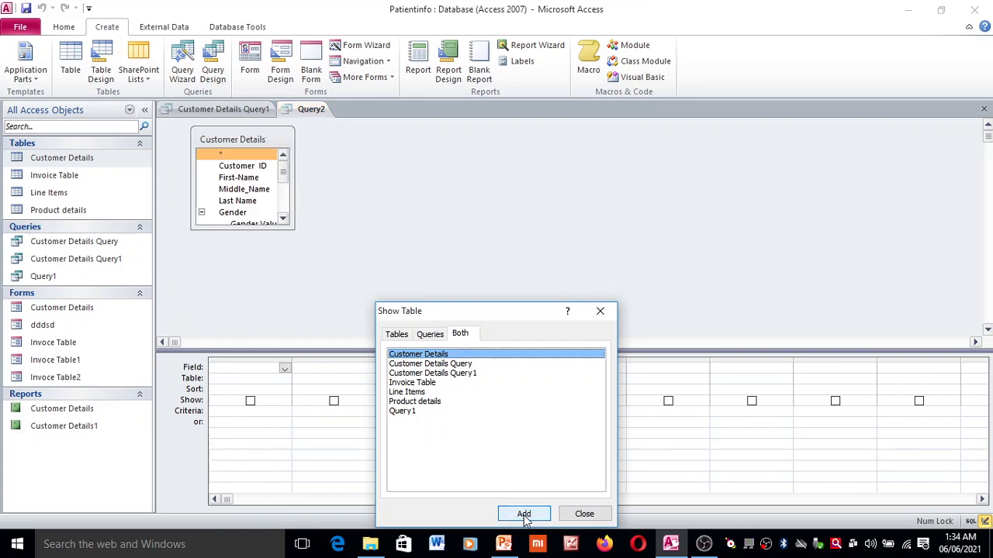
click(584, 508)
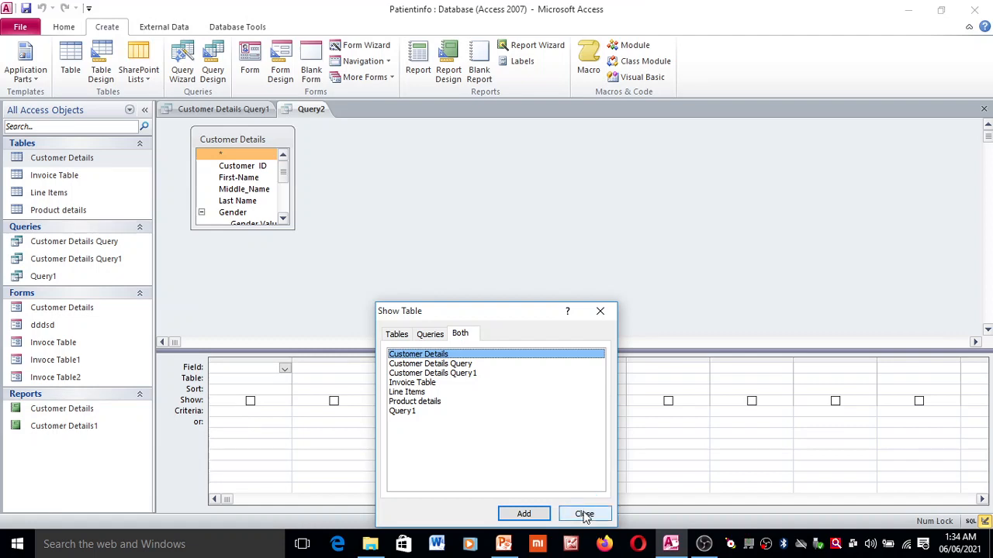
click(585, 516)
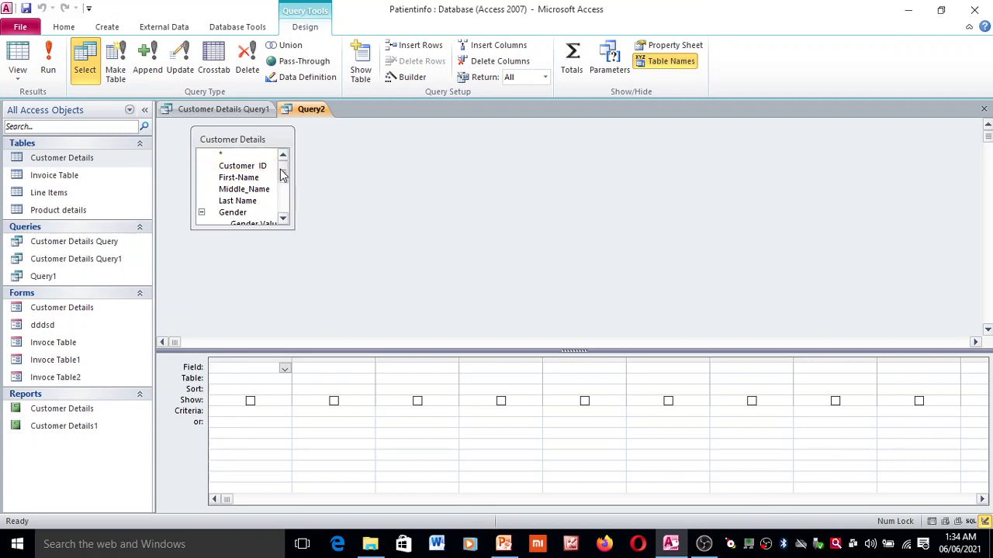
- Look through the Customer Details fields and set the first query column to Amount Paid, sorted Descending
click(284, 219)
click(284, 219)
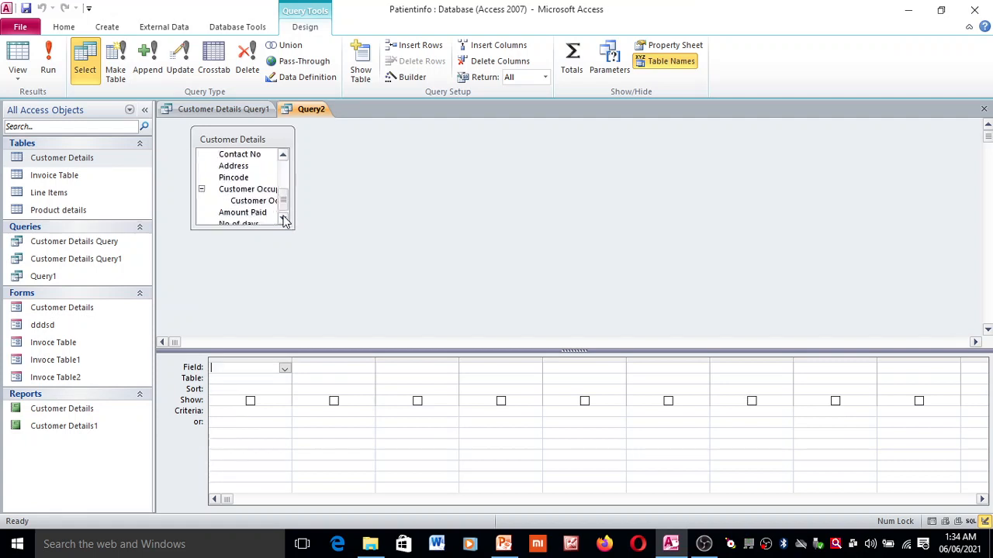
click(284, 220)
drag(262, 200, 306, 295)
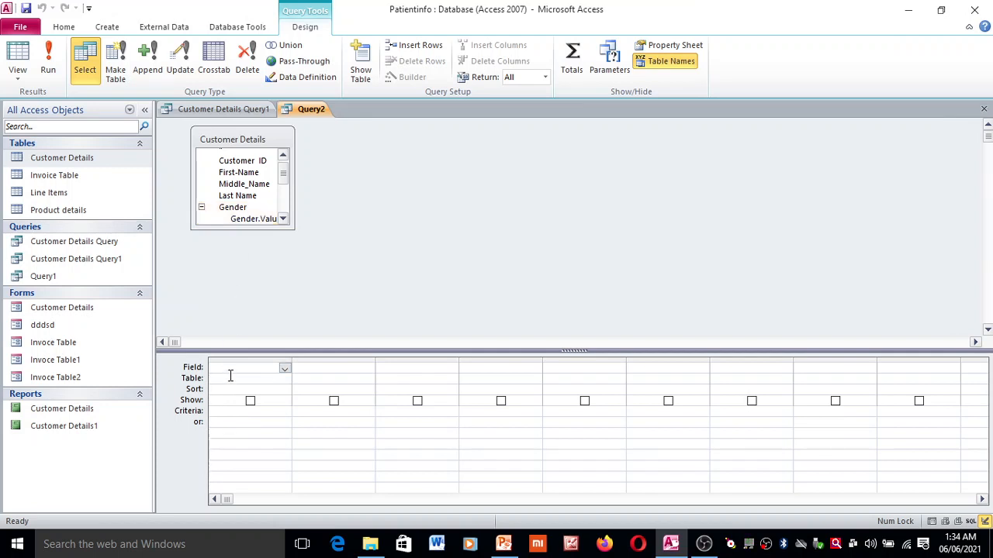
click(284, 369)
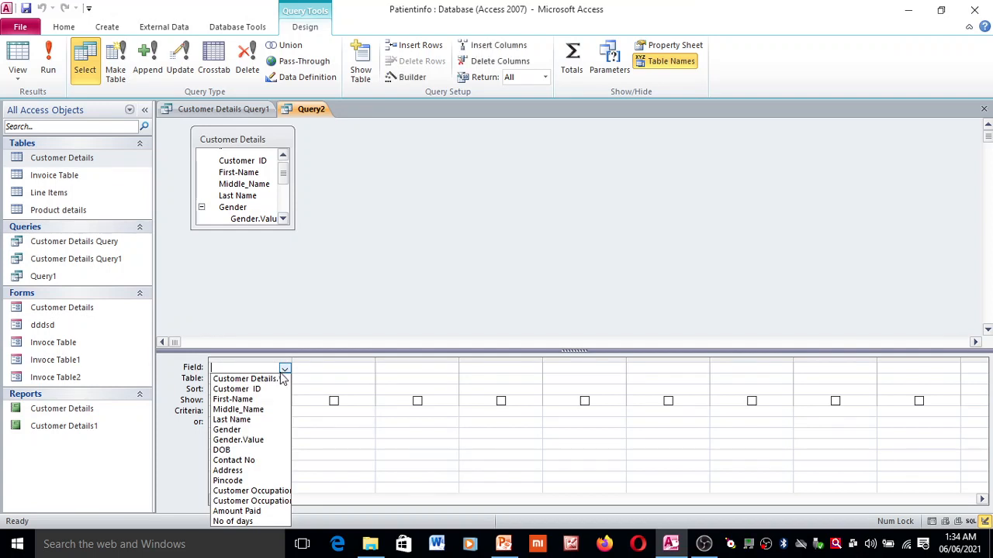
click(265, 512)
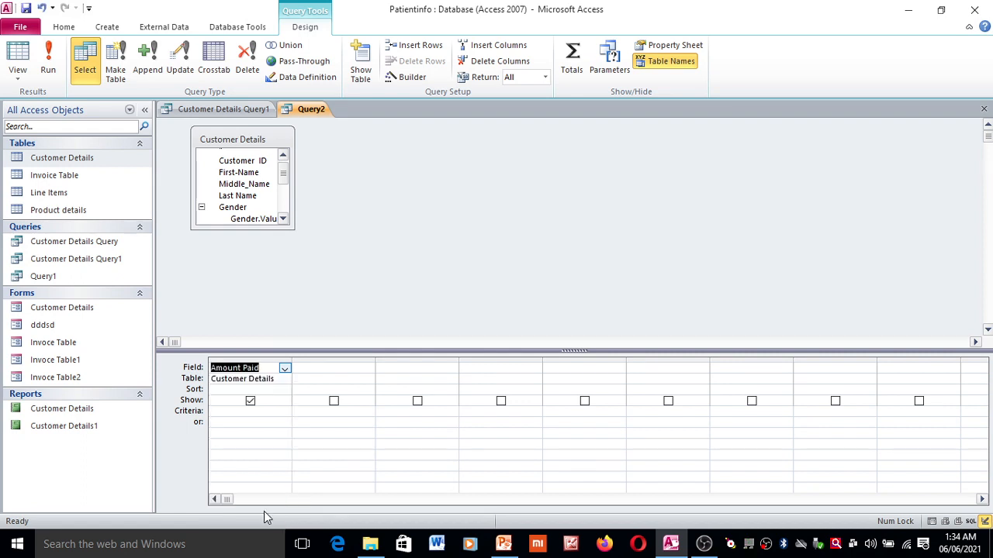
click(271, 390)
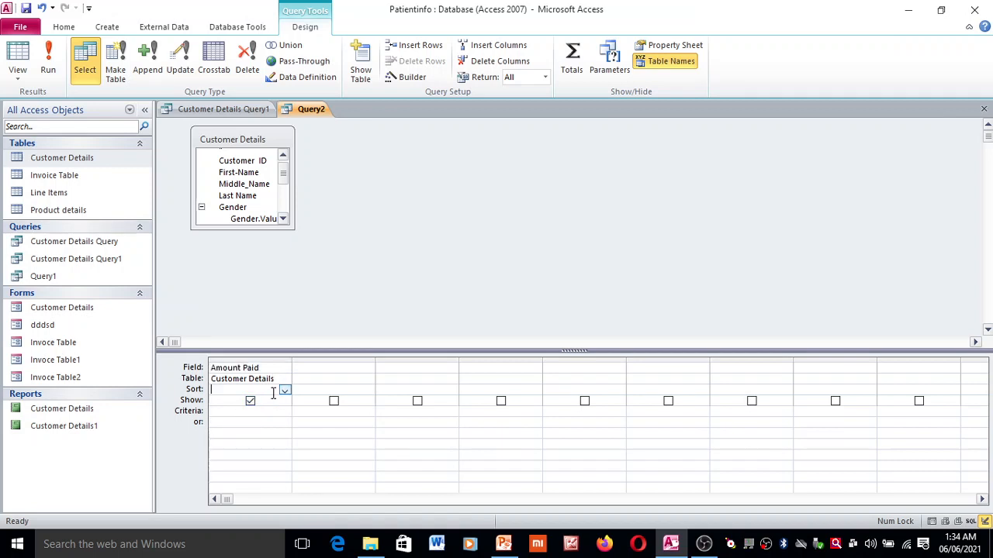
click(284, 390)
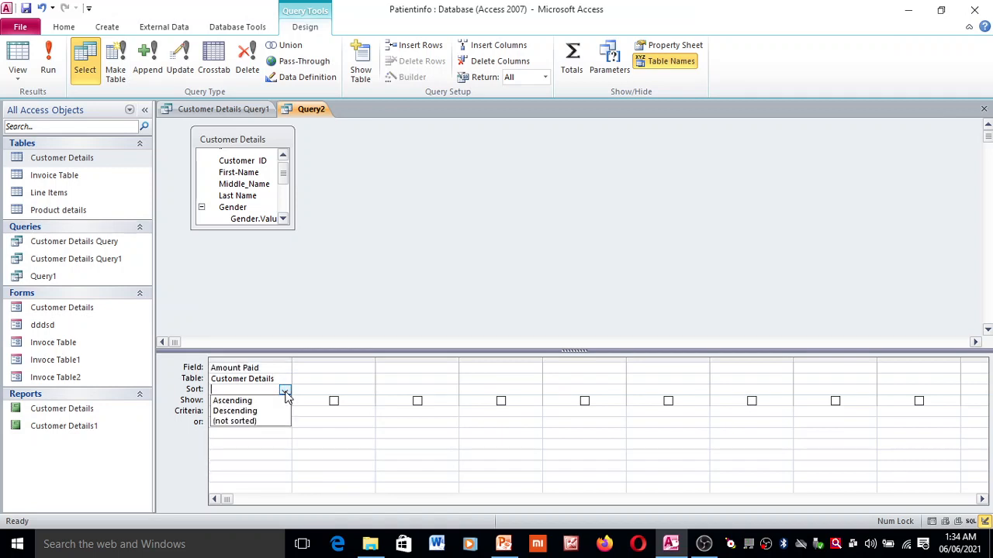
click(248, 411)
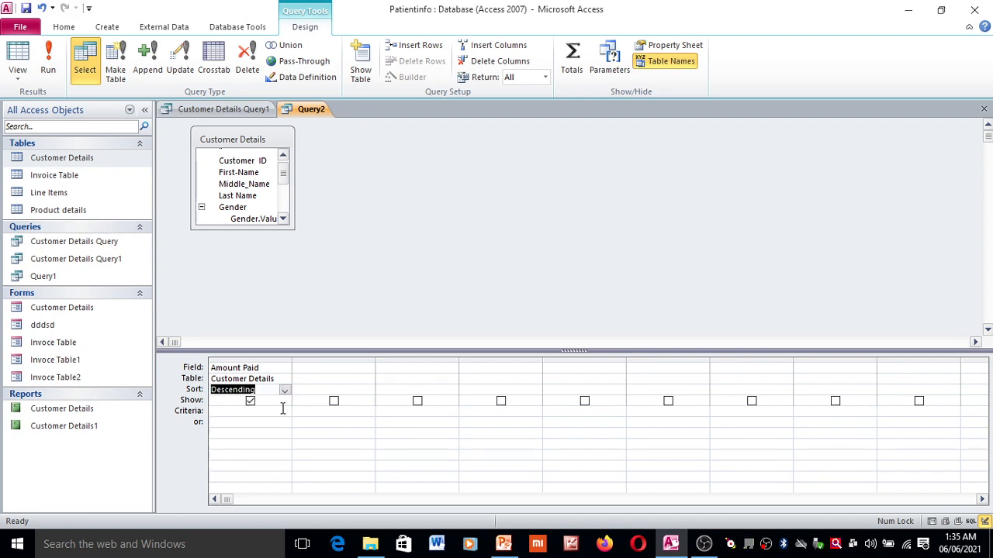
- Set the second query column to Amount Paid from the Customer Details table, sorted Descending
click(327, 370)
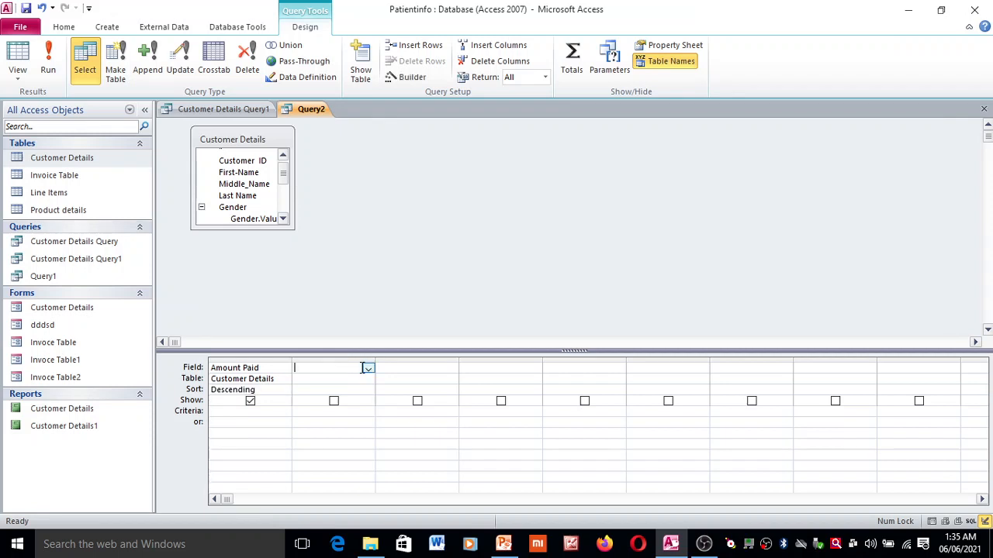
click(369, 369)
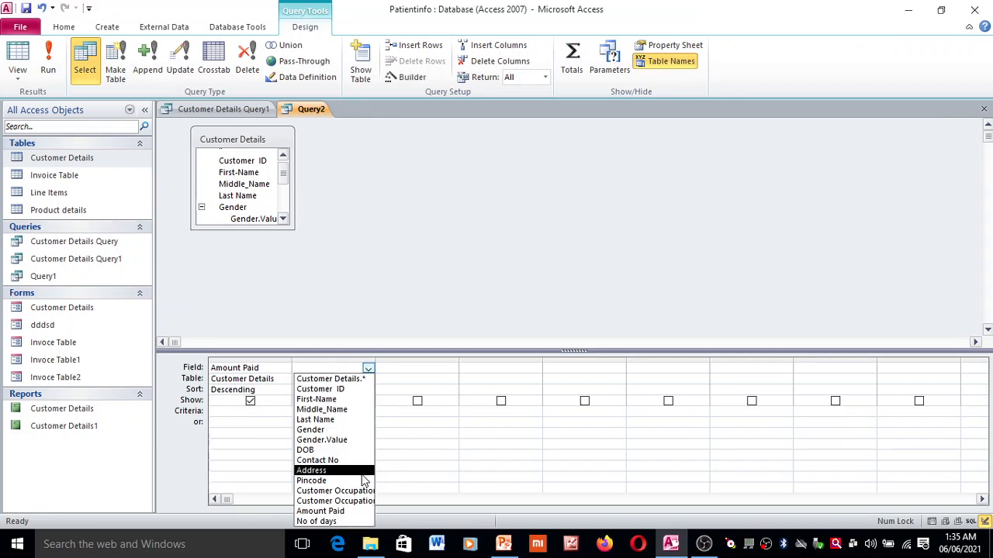
click(330, 513)
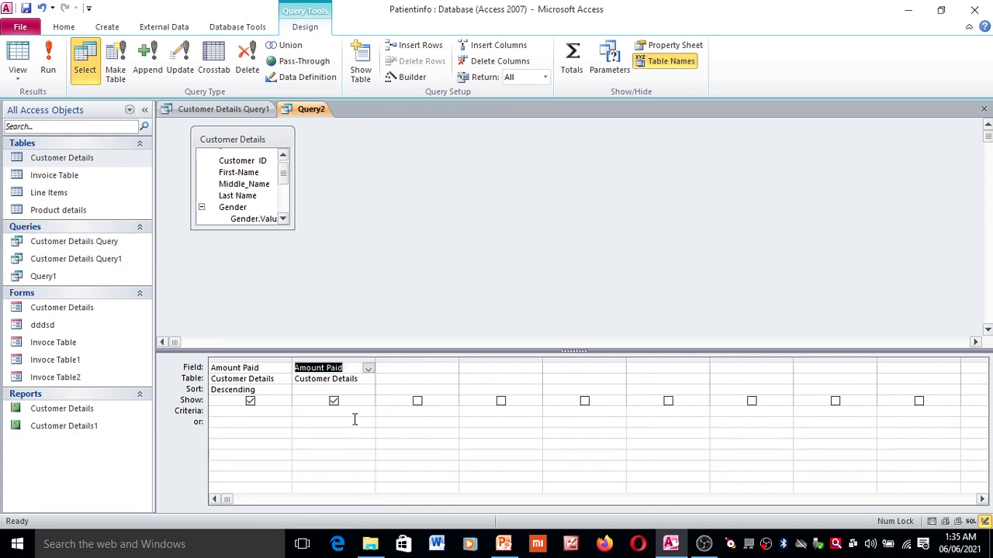
click(360, 379)
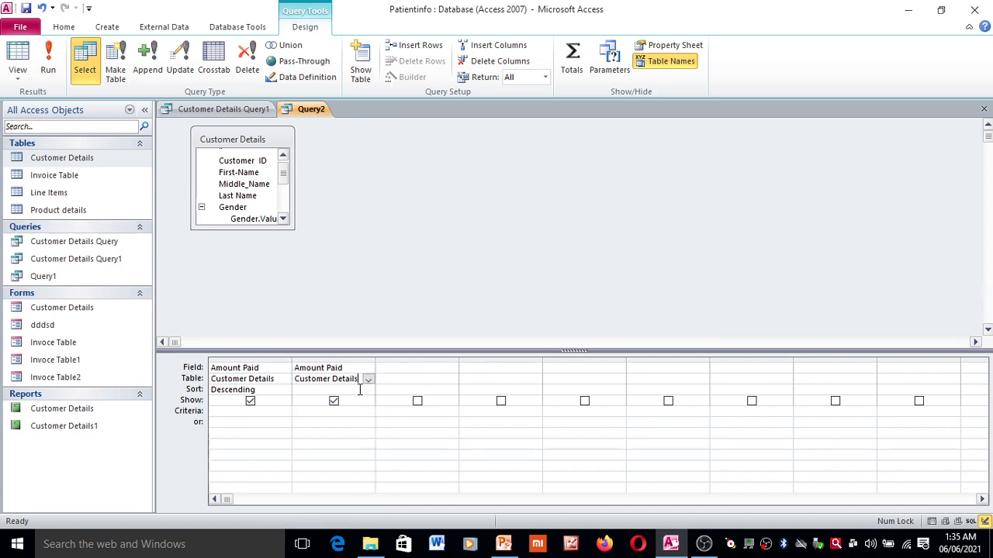
click(369, 381)
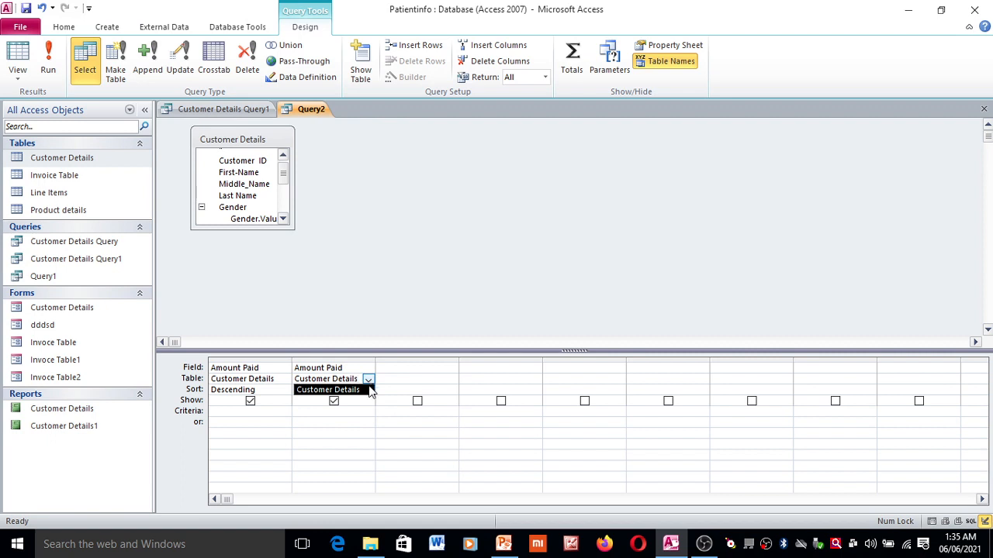
click(363, 390)
click(368, 390)
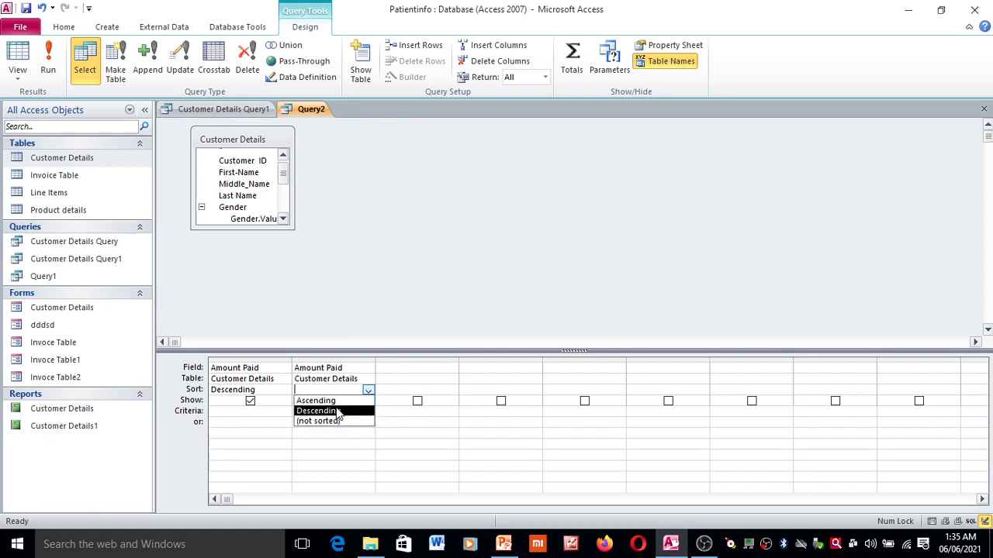
click(338, 411)
click(353, 412)
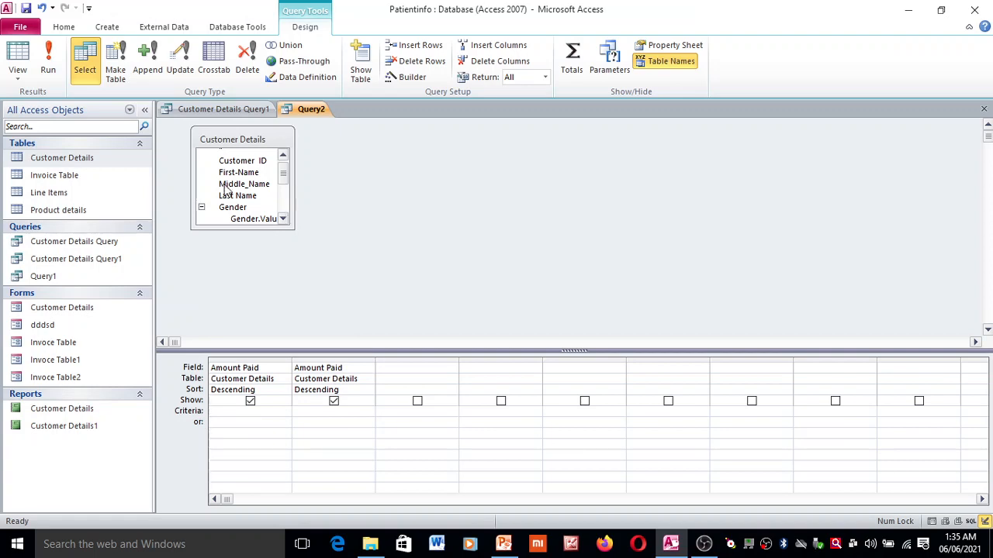
- Examine the query in Datasheet view, check the first column's sort and filter options without applying any, and return to Design view
click(21, 58)
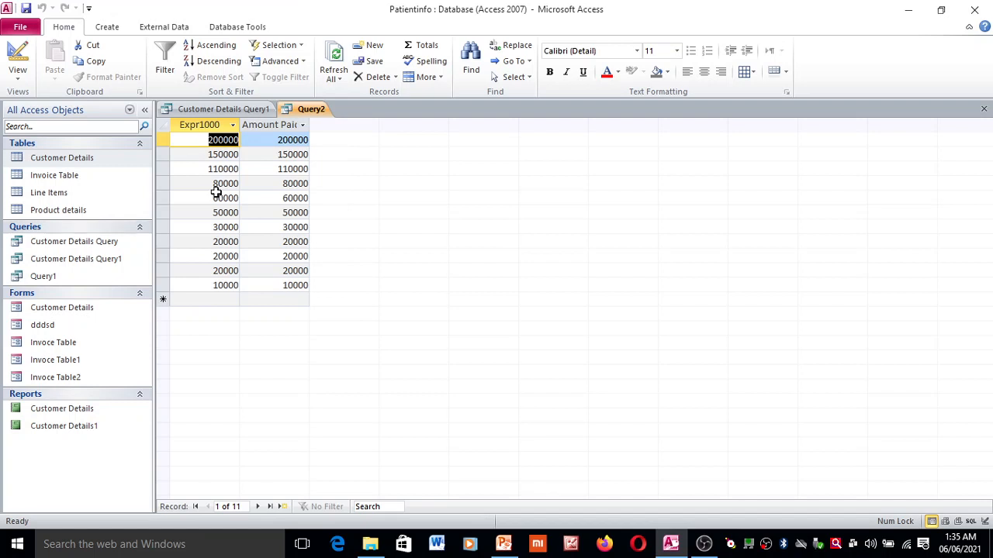
click(232, 126)
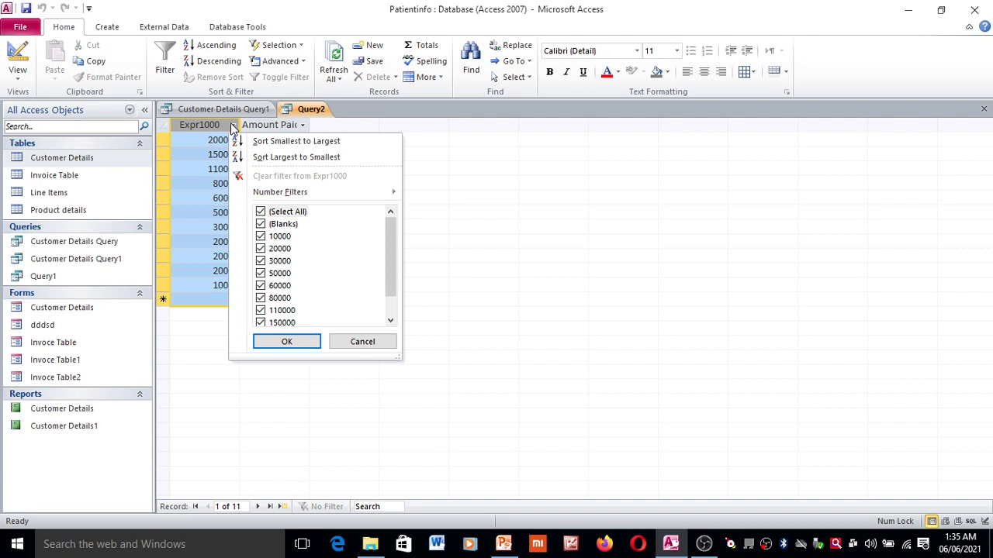
click(363, 343)
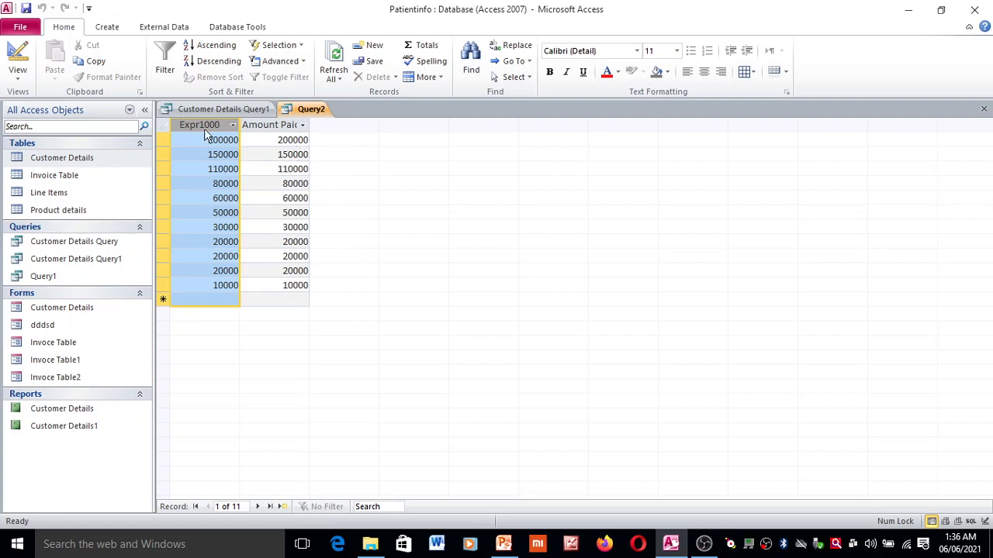
click(17, 56)
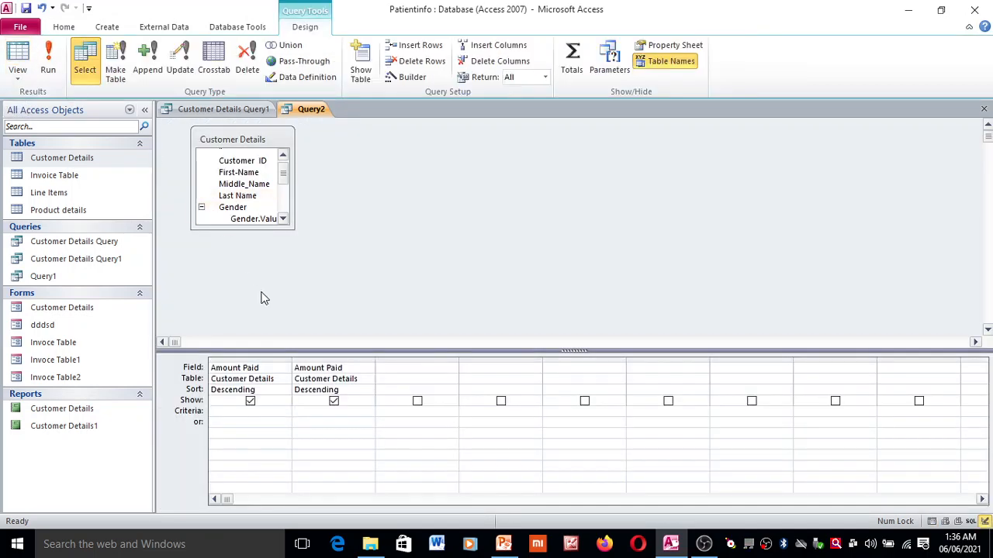
- Change the sort order of both Amount Paid columns in the query design to Ascending
click(273, 389)
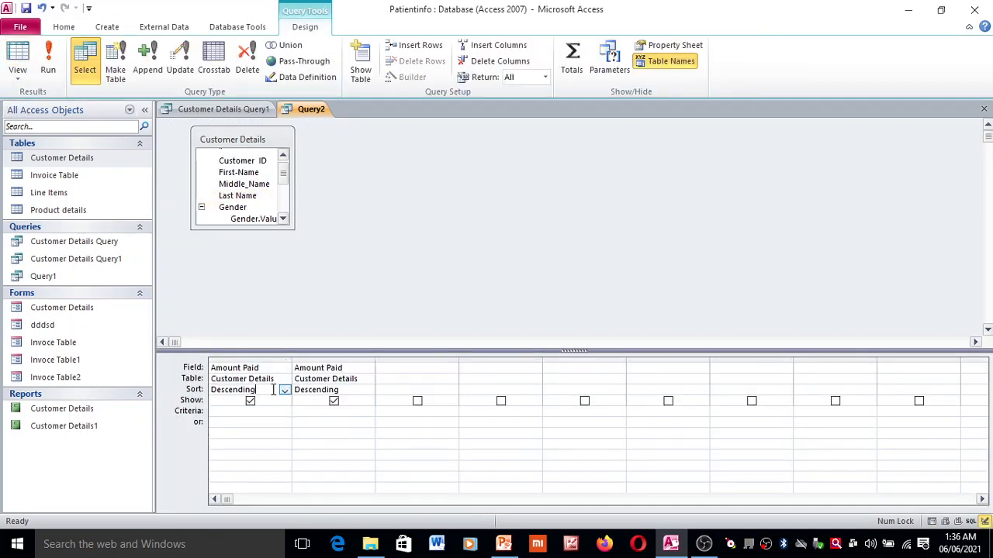
click(285, 391)
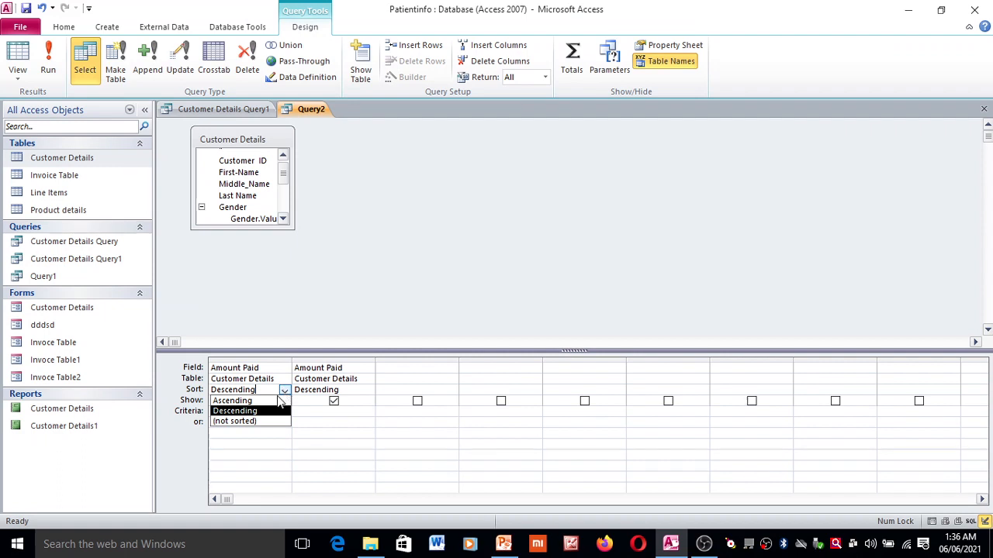
click(256, 400)
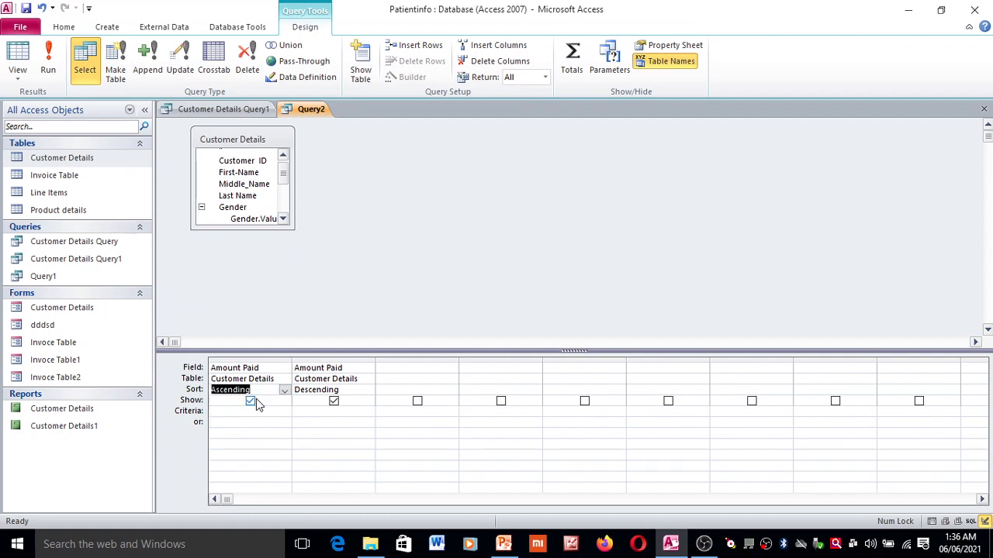
click(349, 390)
click(370, 392)
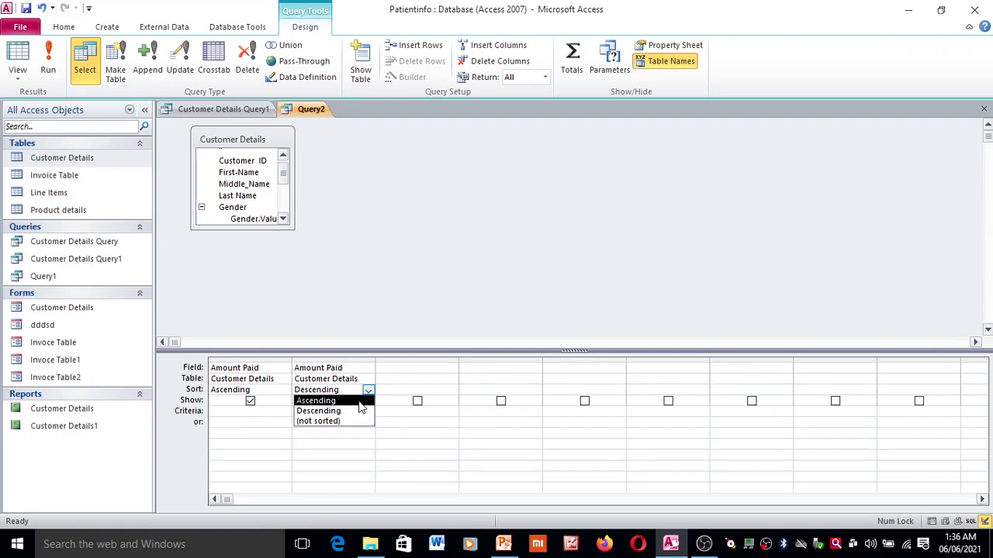
click(354, 401)
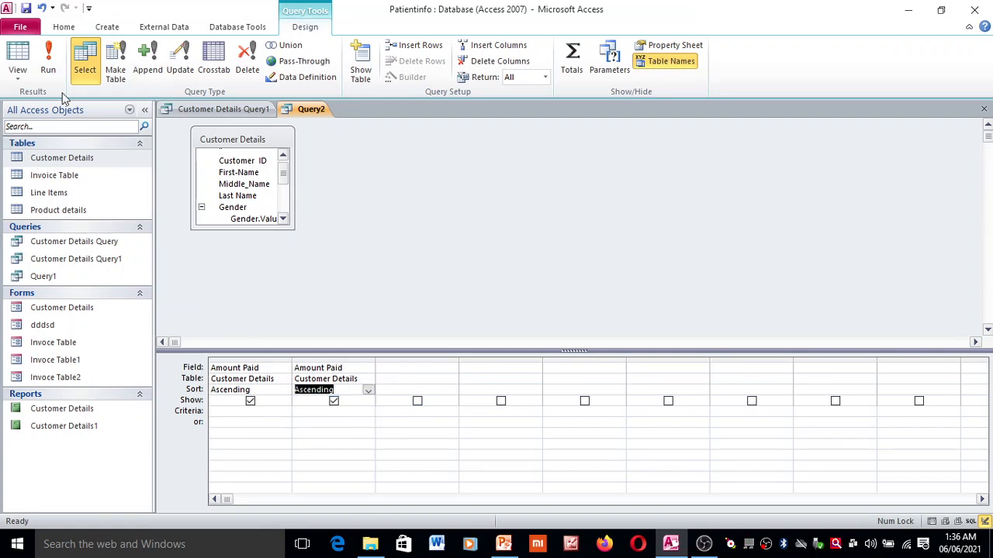
- Display the query in Datasheet view and examine the order of the amounts from the first record to the last
click(19, 61)
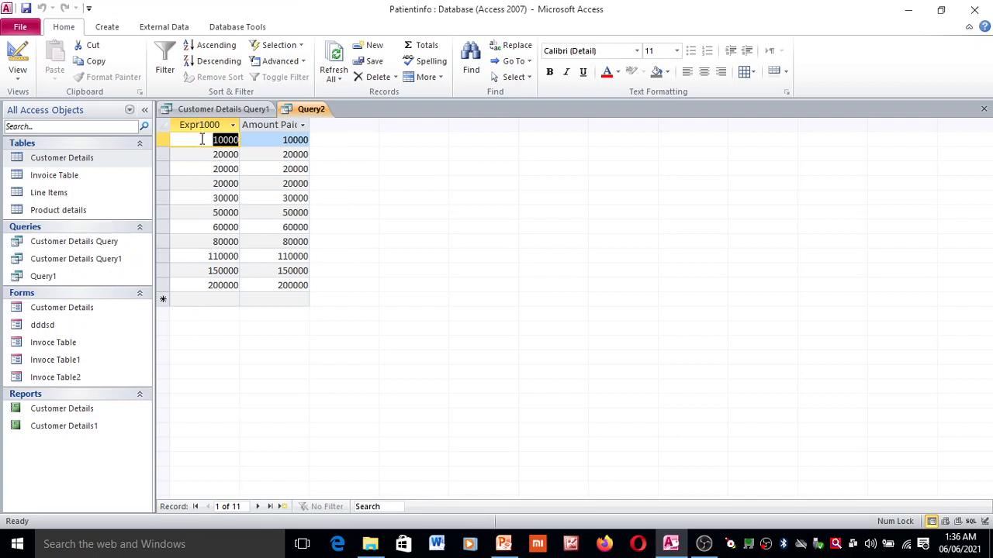
click(249, 169)
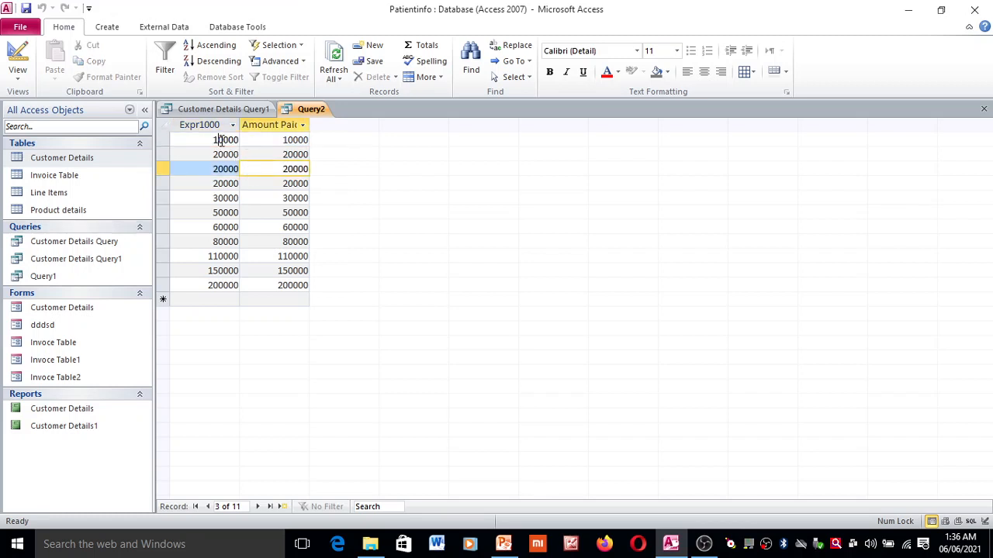
key(Up)
key(Up)
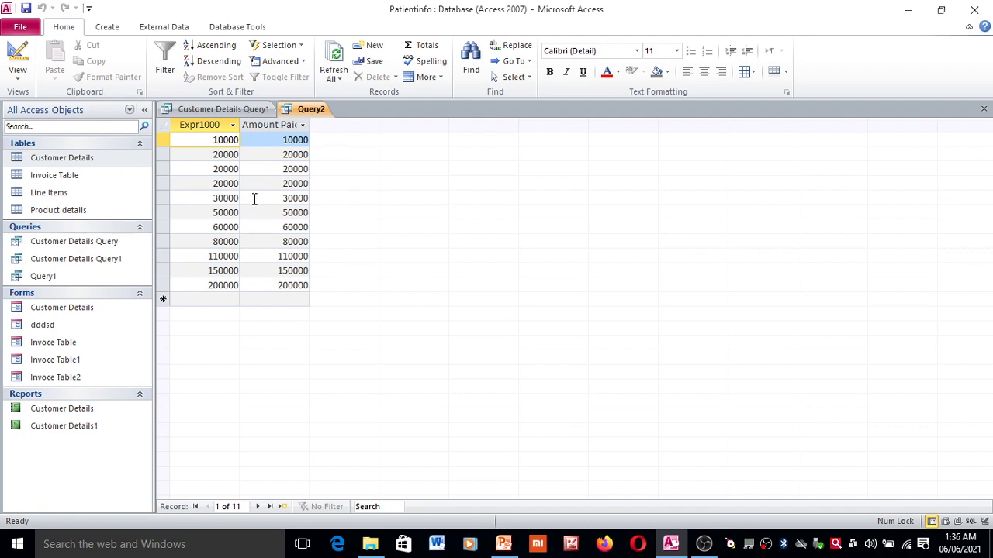
click(237, 284)
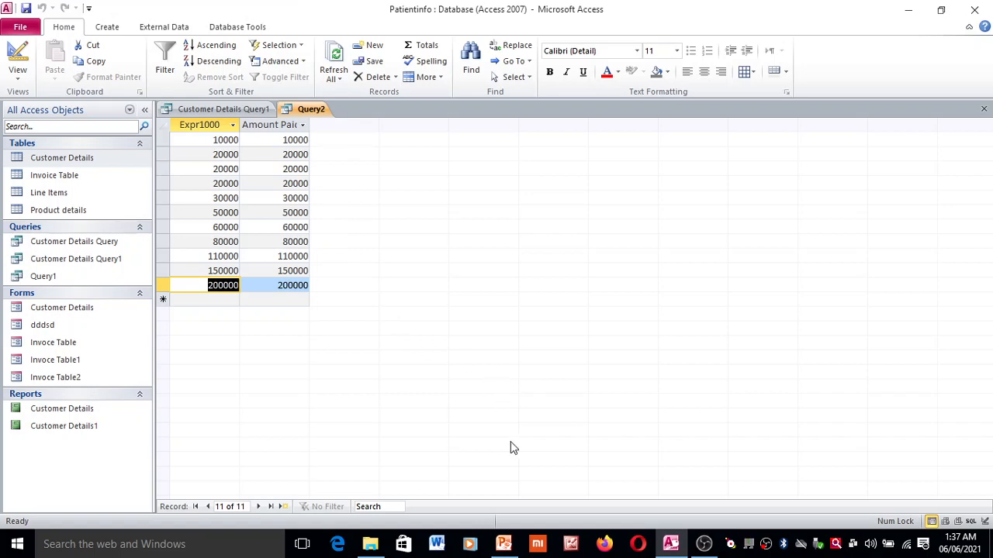
- Check Step 5 in the PowerPoint presentation, return to Access and save the query as patient record
click(506, 544)
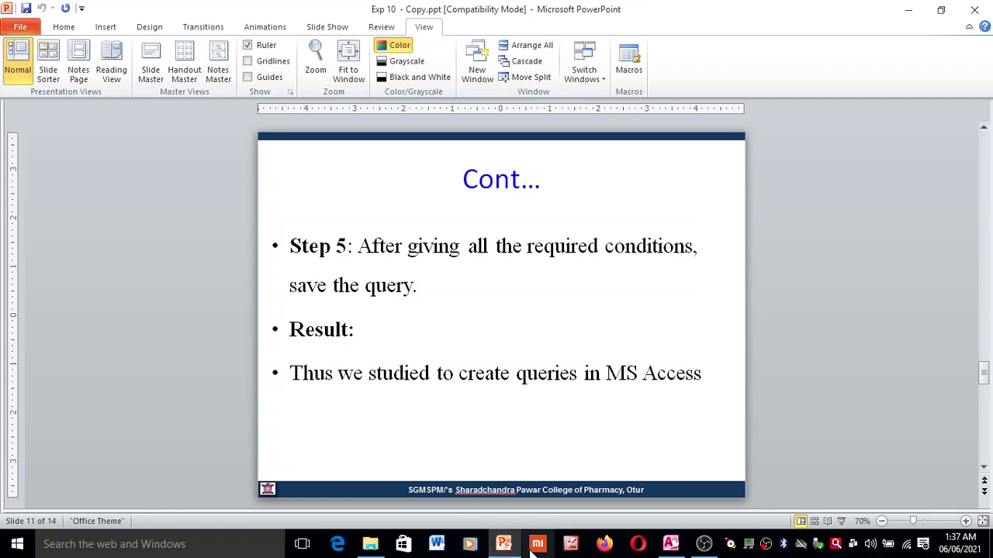
click(505, 549)
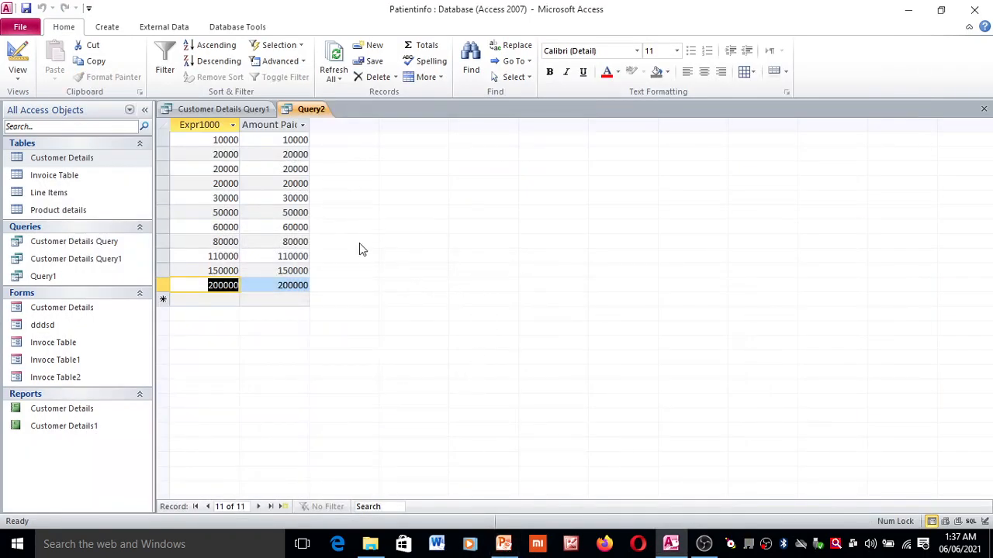
click(26, 8)
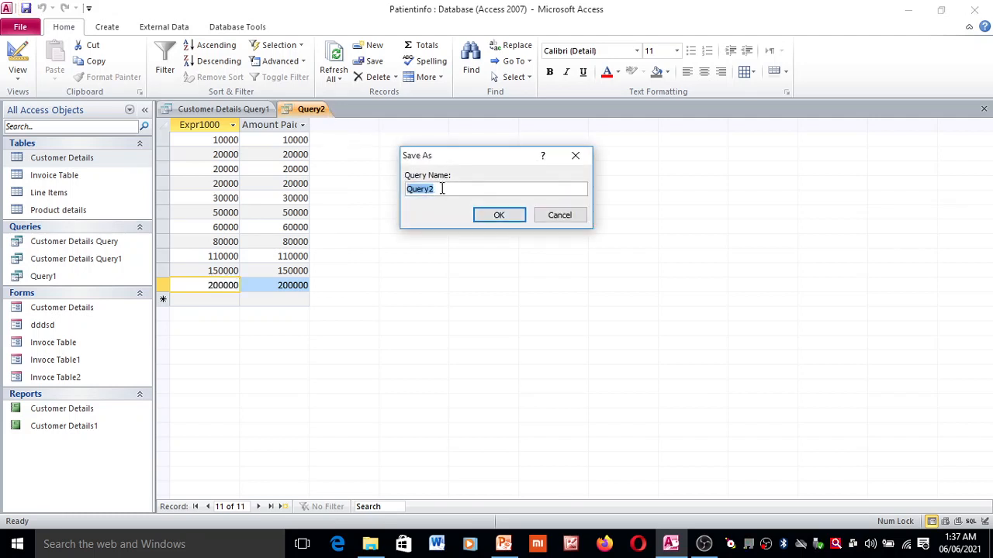
key(BackSpace)
text(patient record)
click(499, 217)
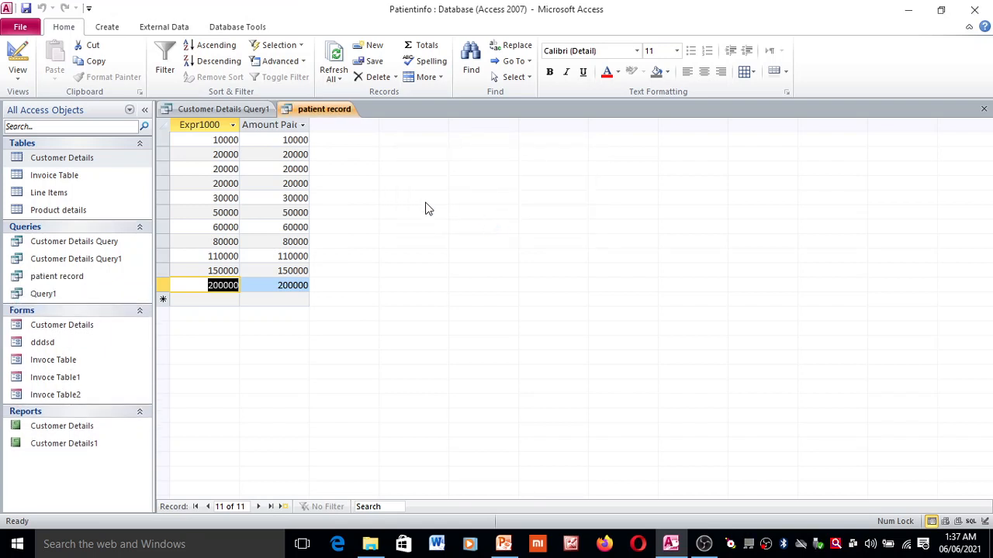
- Locate the saved patient record query among the database's queries and switch to the PowerPoint presentation's result slide
click(71, 278)
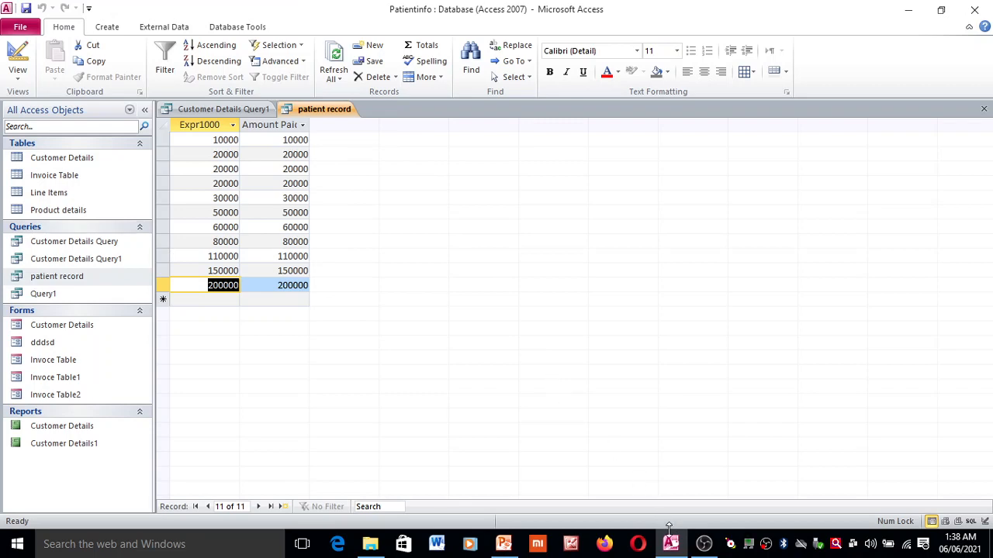
click(503, 543)
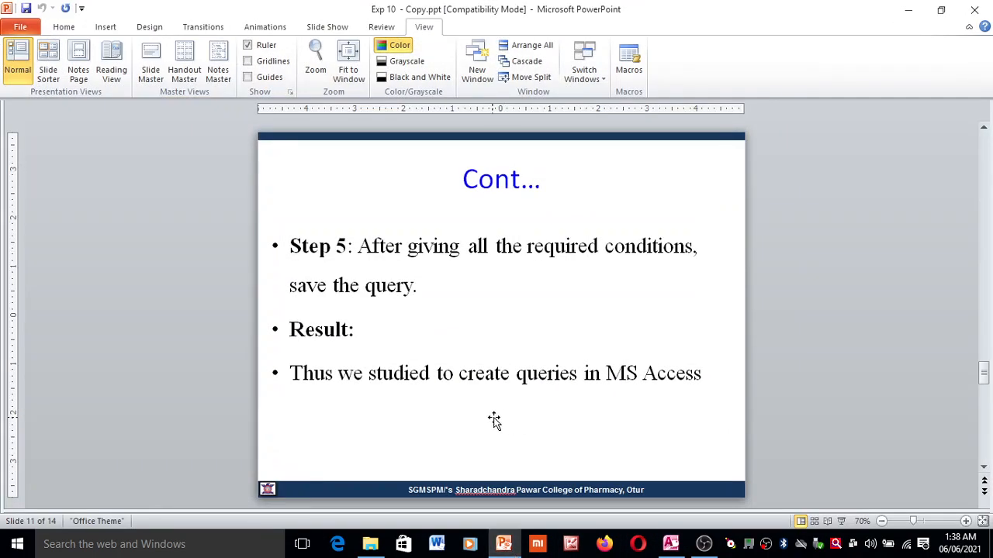